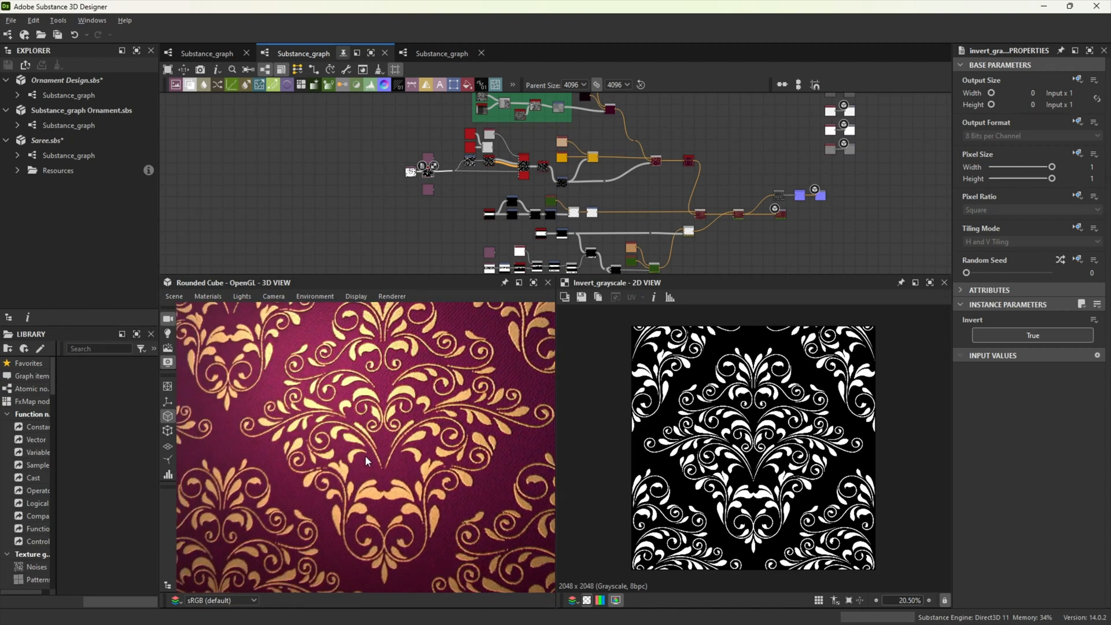
Step: Examine the ornament Bitmap and Invert Grayscale nodes and how they feed the rest of the fabric graph
scroll(434, 167, up, 8)
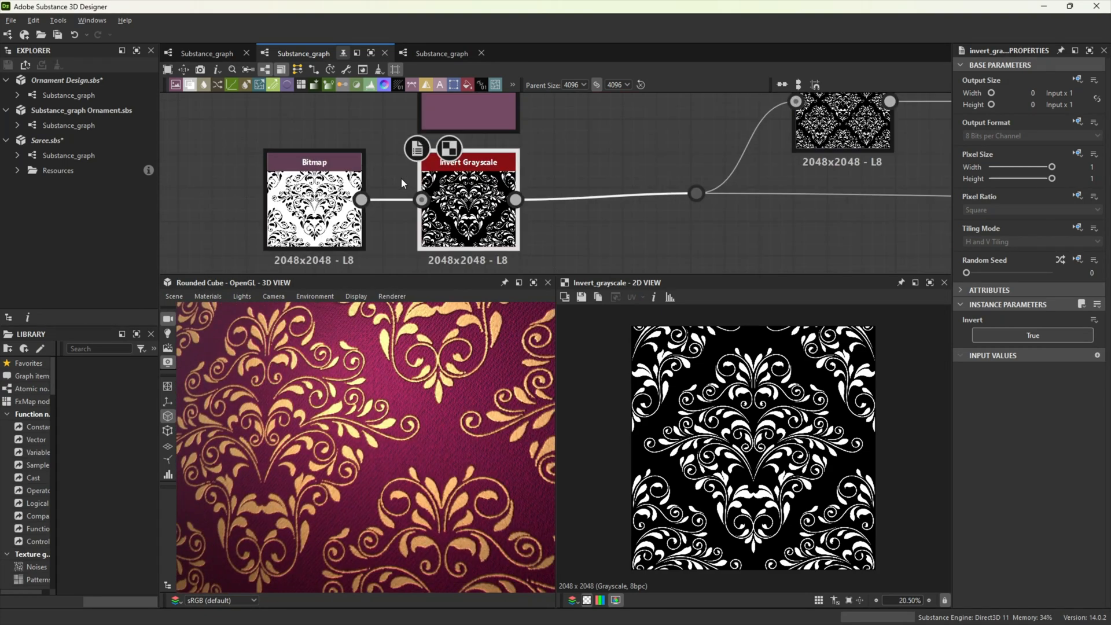
scroll(501, 198, down, 10)
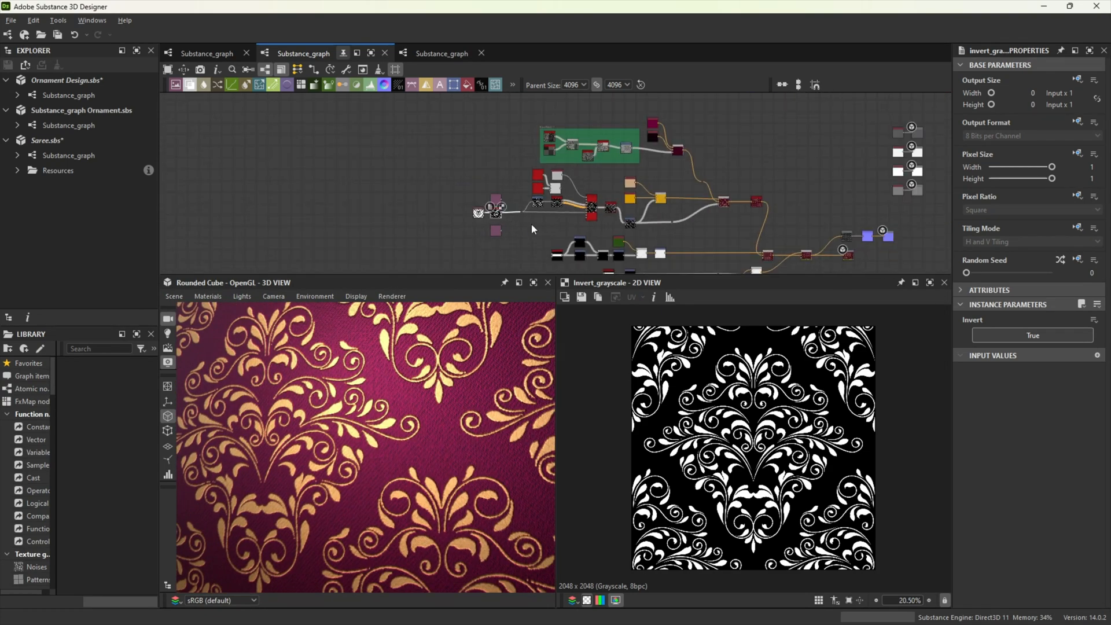
scroll(502, 200, down, 3)
middle_drag(578, 208, 553, 218)
scroll(544, 213, up, 3)
scroll(484, 211, up, 2)
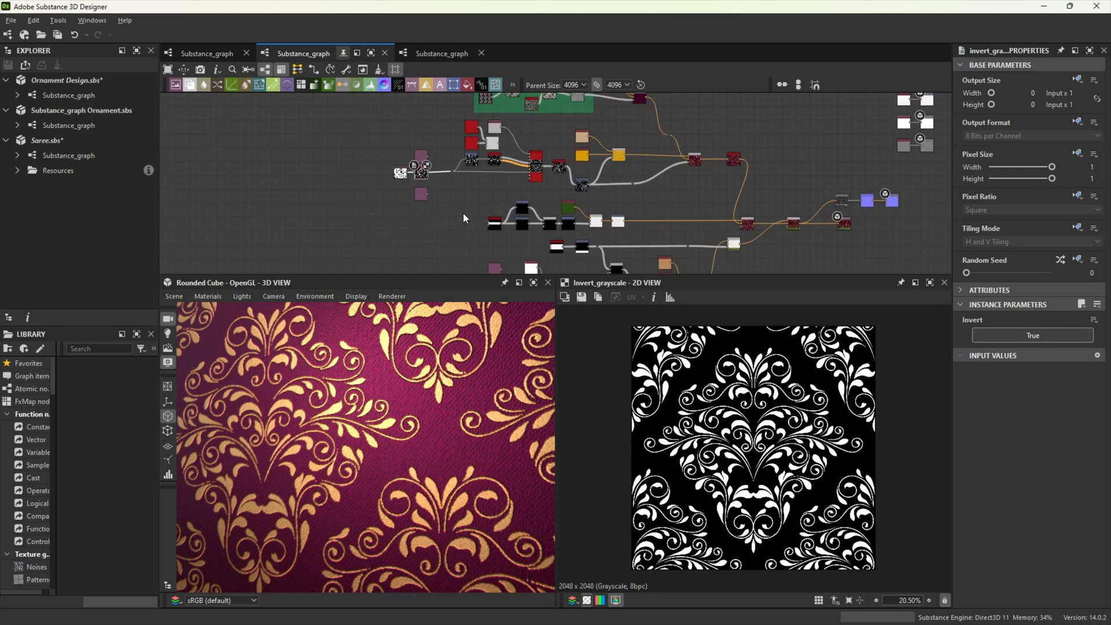
middle_drag(462, 213, 454, 193)
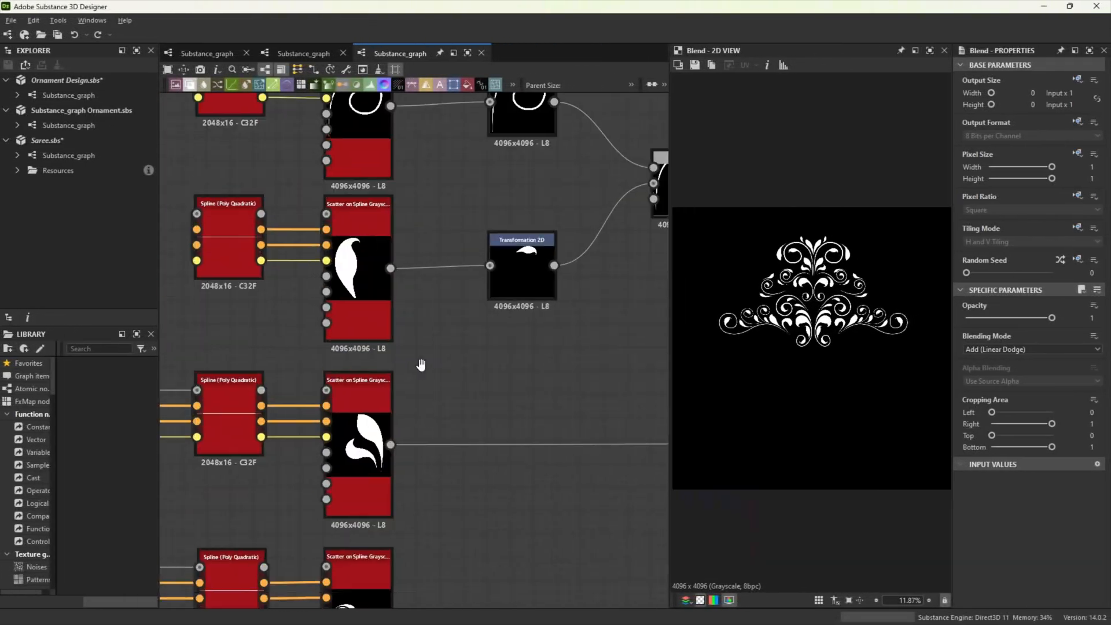
Step: Inspect the Spline (Poly Quadratic) nodes behind the ornament's curls and compare their control points with the blended preview
scroll(421, 369, down, 2)
middle_drag(418, 370, 557, 276)
scroll(557, 275, up, 3)
click(268, 333)
middle_drag(248, 385, 405, 397)
click(346, 338)
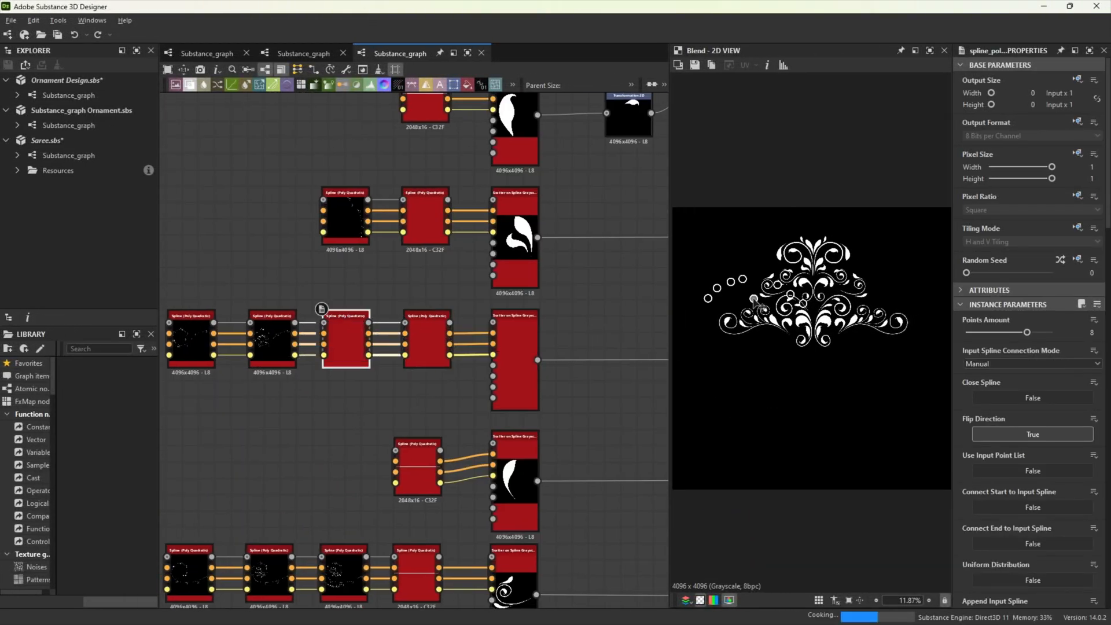
scroll(763, 288, up, 7)
middle_drag(913, 303, 873, 312)
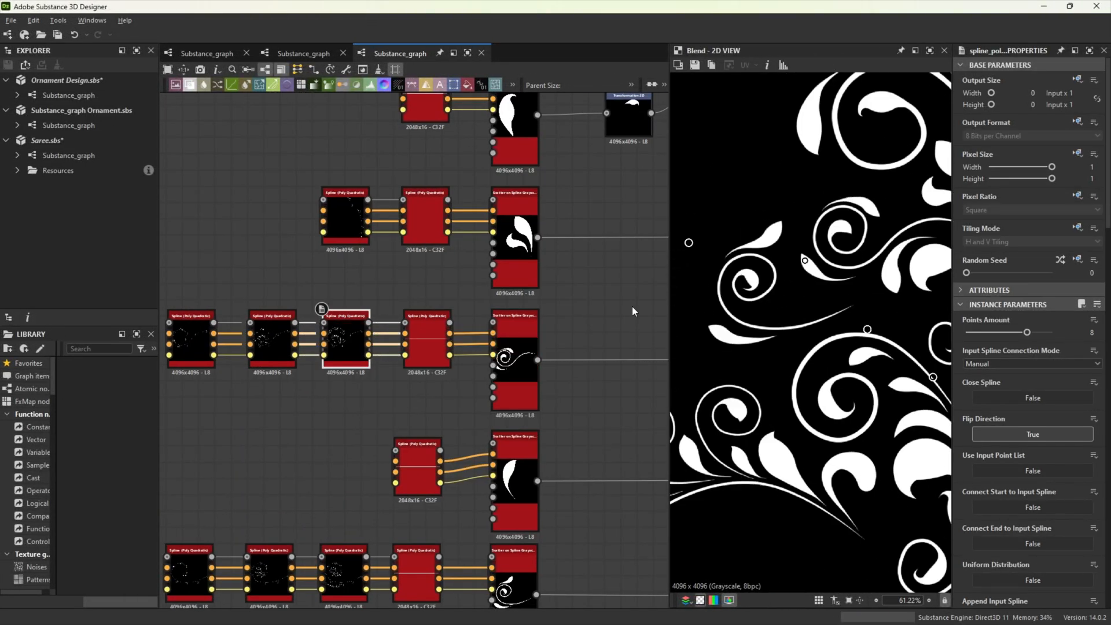
Step: Reshape an inner curl of the ornament by moving a control point of its 10-point Spline (Poly Quadratic) node
middle_drag(632, 463, 588, 122)
scroll(606, 333, up, 1)
click(443, 393)
middle_drag(607, 329, 536, 279)
middle_drag(865, 269, 756, 285)
scroll(700, 312, down, 4)
scroll(630, 361, down, 3)
click(363, 337)
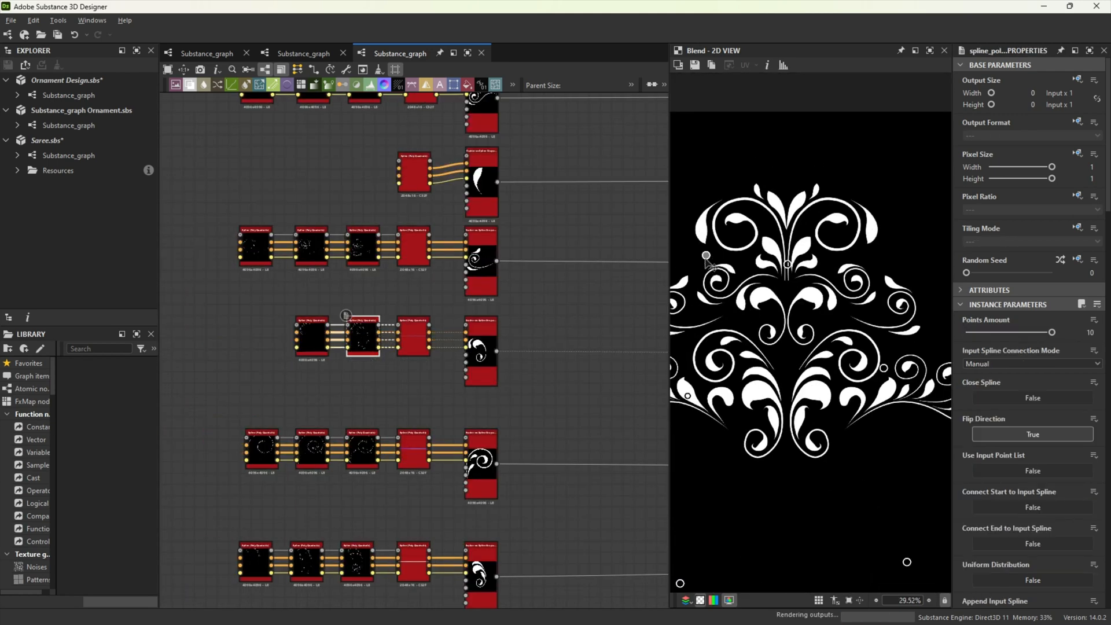
drag(795, 274, 920, 488)
scroll(560, 390, down, 1)
Step: Adjust a control point of the second, 7-point Spline (Poly Quadratic) node in the large spiral curl's row
middle_drag(560, 390, 513, 300)
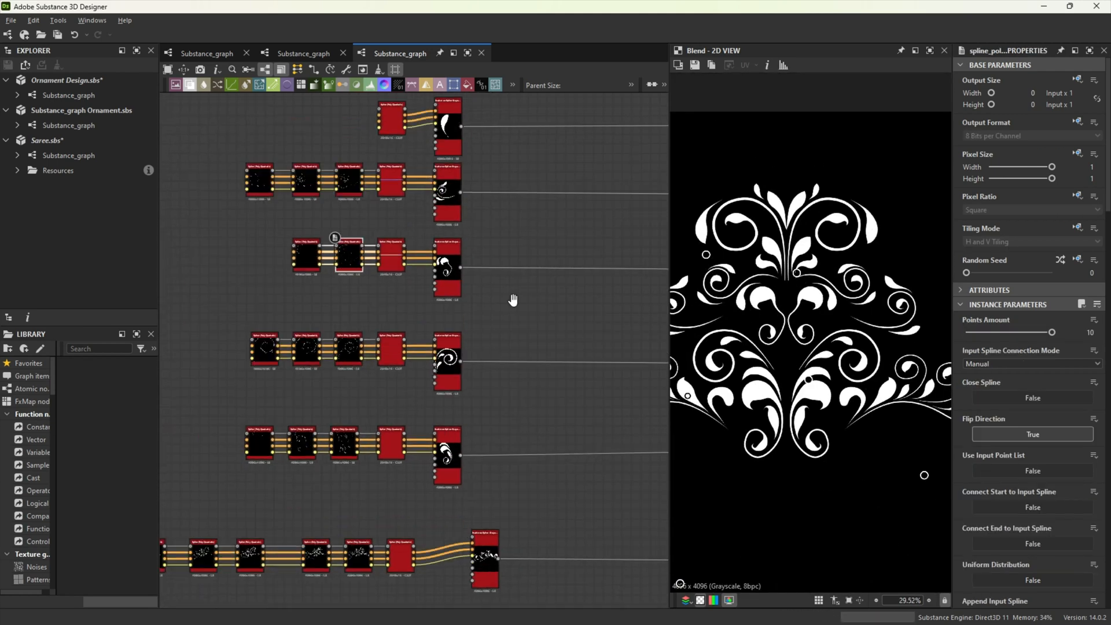
click(448, 358)
scroll(313, 399, up, 3)
click(369, 323)
middle_drag(787, 347, 787, 300)
click(307, 312)
scroll(810, 289, up, 1)
scroll(810, 289, down, 1)
drag(813, 367, 802, 359)
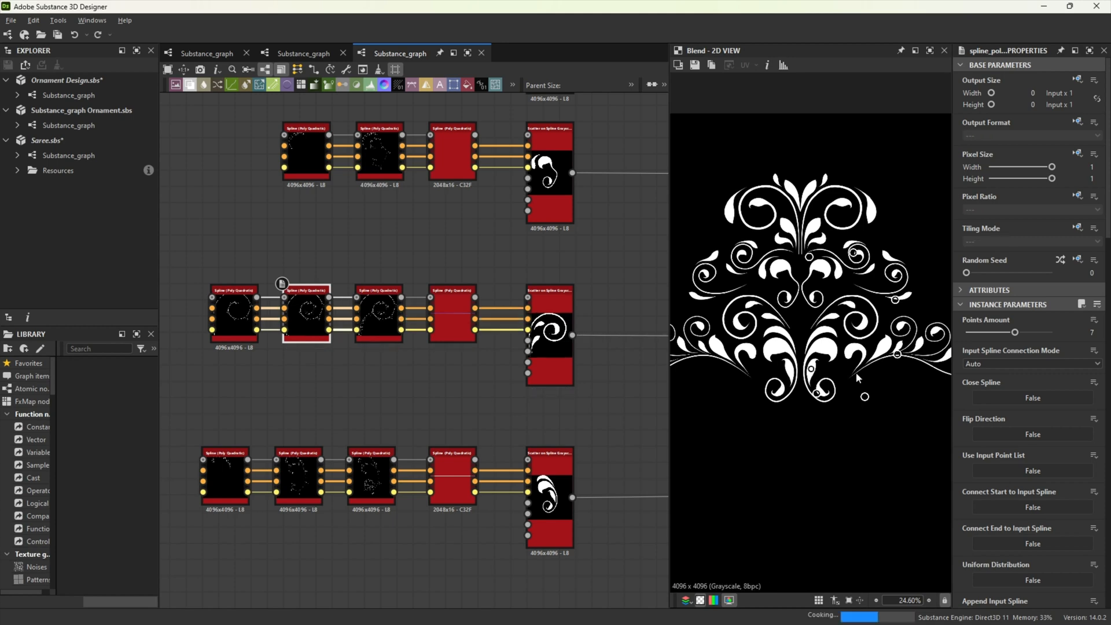
scroll(810, 272, up, 2)
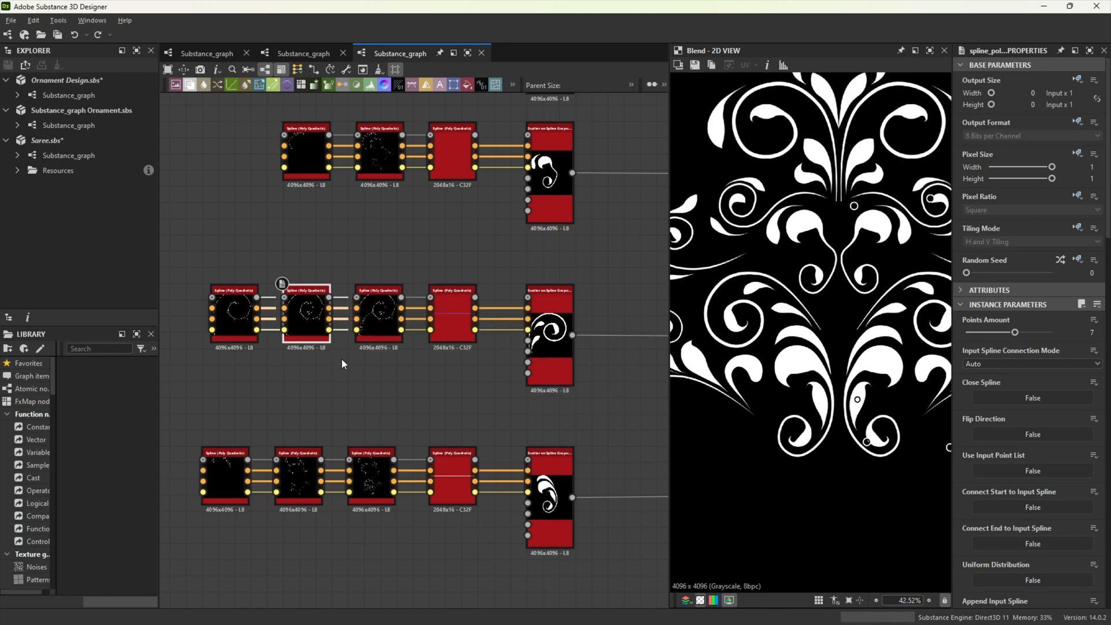
Step: Move a control point of the first Spline (Poly Quadratic) node in the large spiral curl's row
click(234, 316)
middle_drag(818, 215, 930, 205)
drag(933, 205, 746, 392)
Step: Reshape the lower leaf cluster by moving several control points of the last, 8-point spline in its row
middle_drag(434, 422, 368, 292)
click(303, 344)
middle_drag(286, 420, 424, 438)
click(358, 368)
click(524, 364)
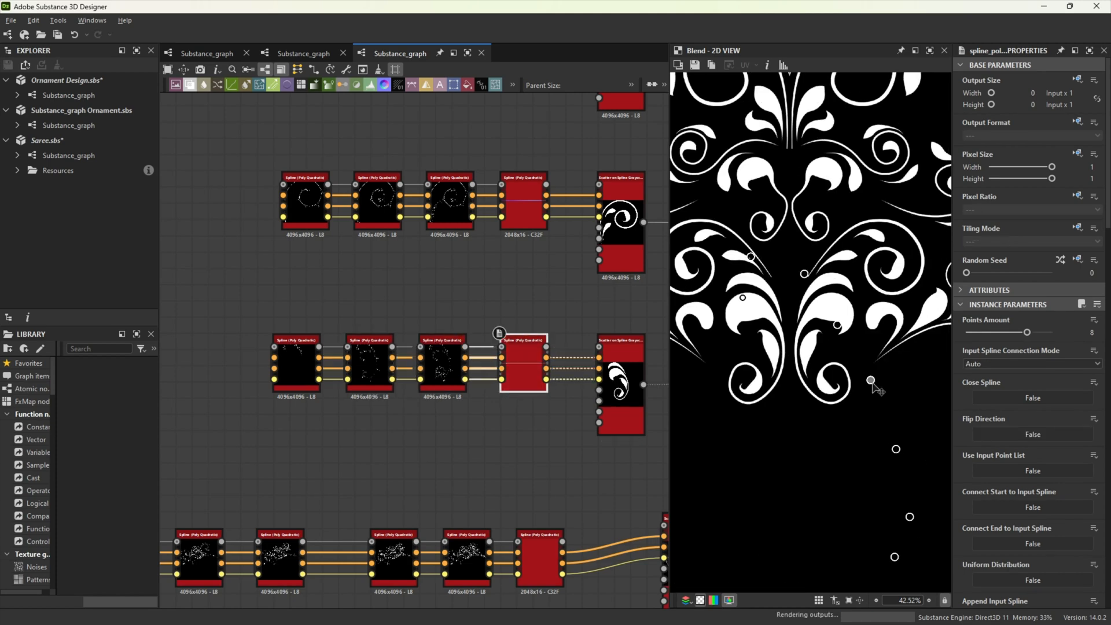
drag(750, 256, 795, 229)
drag(804, 274, 824, 262)
drag(742, 298, 747, 269)
scroll(779, 322, up, 3)
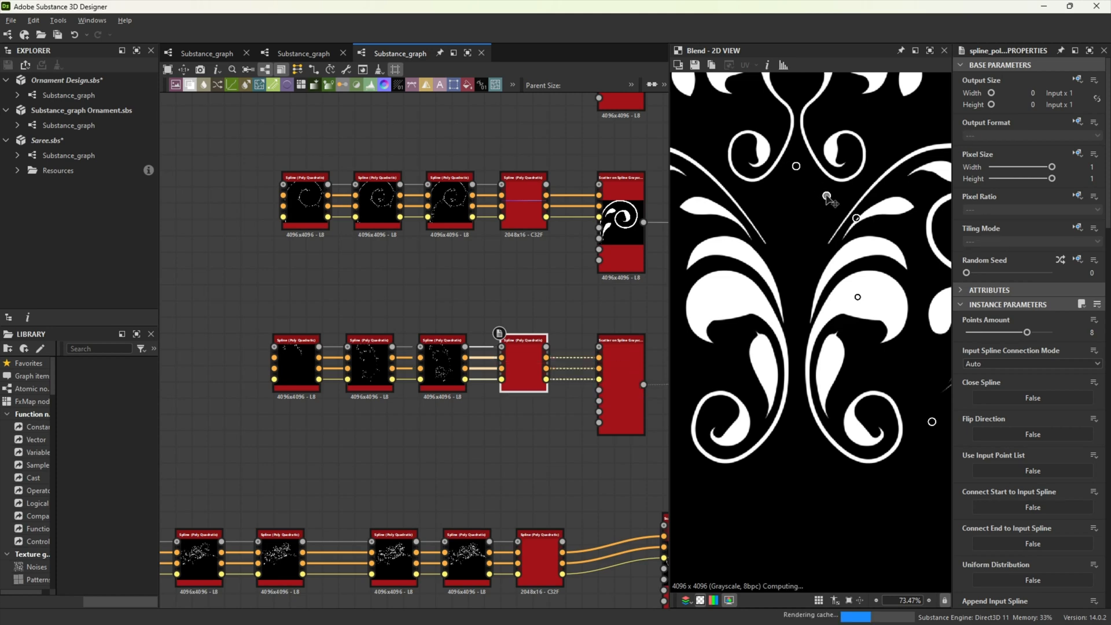
drag(829, 166, 815, 170)
drag(841, 175, 859, 215)
drag(857, 296, 875, 290)
Step: Move a control point of a spline in the long node chain that forms the ornament's side branch
scroll(804, 350, down, 7)
click(606, 579)
scroll(518, 419, down, 1)
middle_drag(606, 580, 239, 453)
scroll(239, 454, down, 3)
click(563, 315)
drag(759, 389, 712, 352)
scroll(734, 393, down, 1)
scroll(659, 167, up, 3)
Step: Fine-tune a control point of another, earlier spline in the side branch's node chain
click(389, 230)
middle_drag(434, 313, 589, 401)
click(332, 223)
scroll(769, 255, up, 3)
middle_drag(769, 254, 841, 305)
drag(807, 272, 804, 282)
Step: Nudge the ornament's side branch slightly upward with its Transformation 2D node
middle_drag(649, 400, 400, 231)
scroll(400, 231, down, 2)
click(619, 428)
scroll(787, 436, down, 1)
drag(786, 436, 786, 431)
middle_drag(399, 519, 521, 347)
scroll(521, 347, down, 1)
click(473, 366)
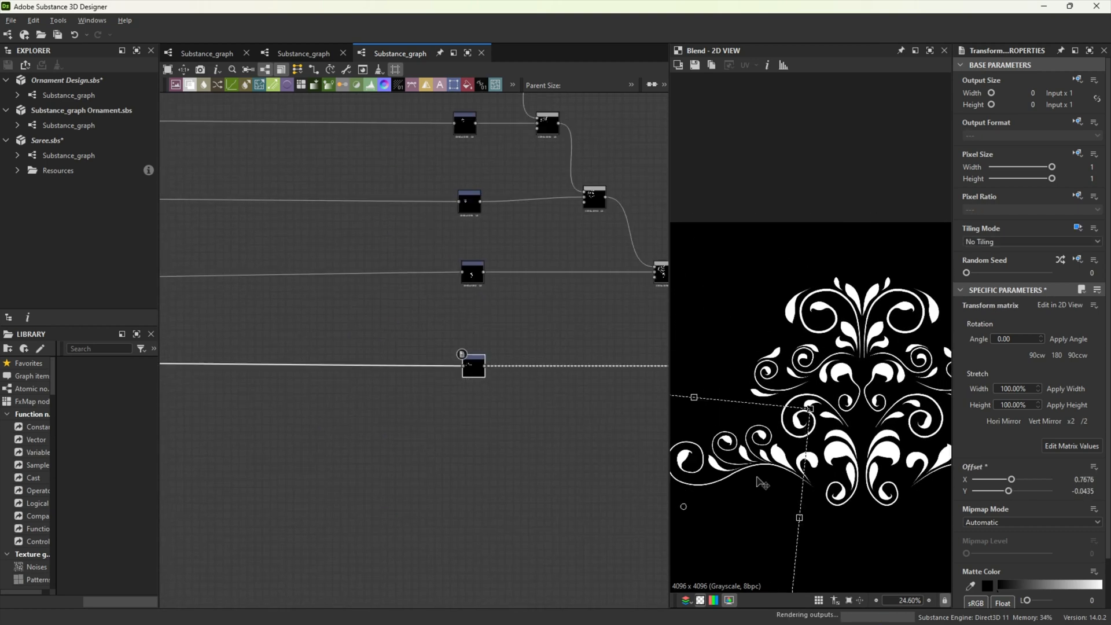
drag(755, 473, 756, 463)
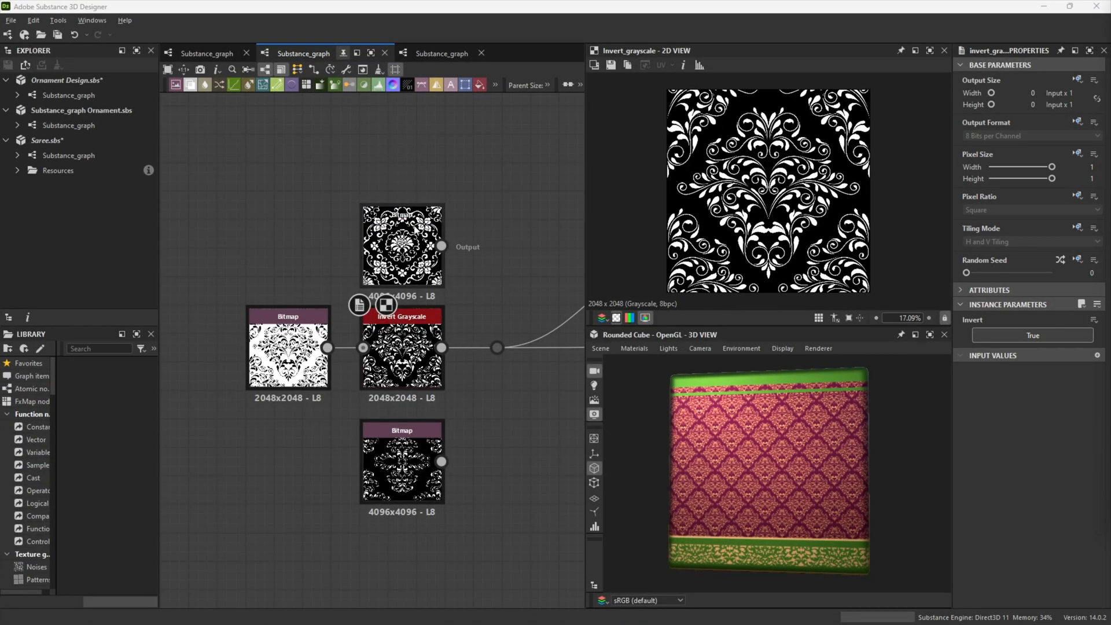
Step: Feed the top flower Bitmap into the fabric pattern's dot node and check the tiling in the 3D view
middle_drag(490, 272, 364, 244)
scroll(732, 440, up, 5)
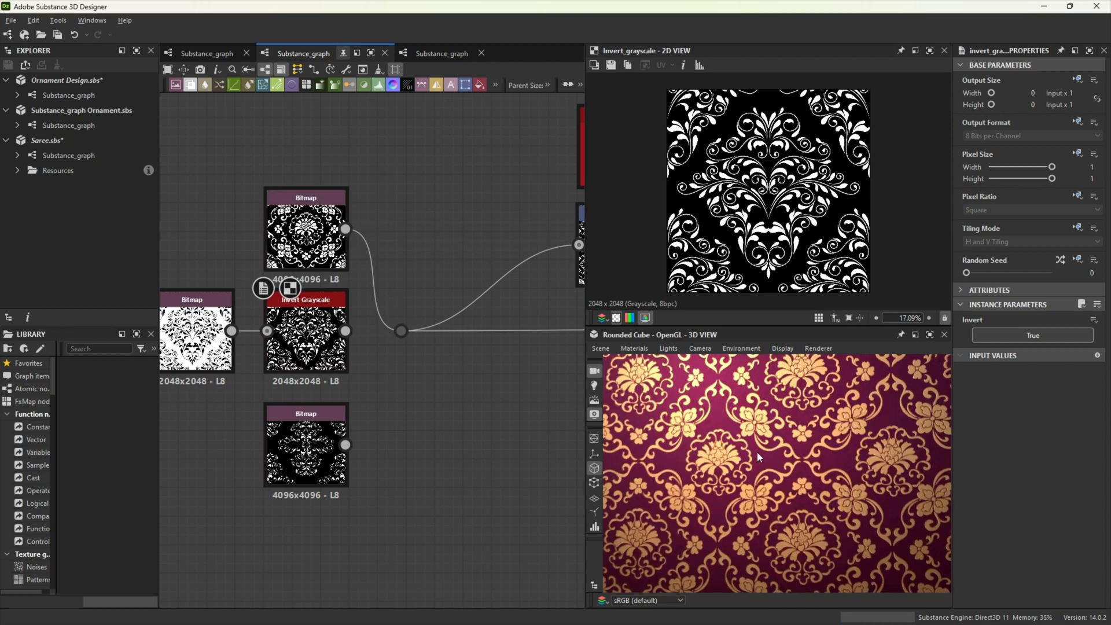
scroll(758, 455, up, 3)
scroll(738, 471, down, 6)
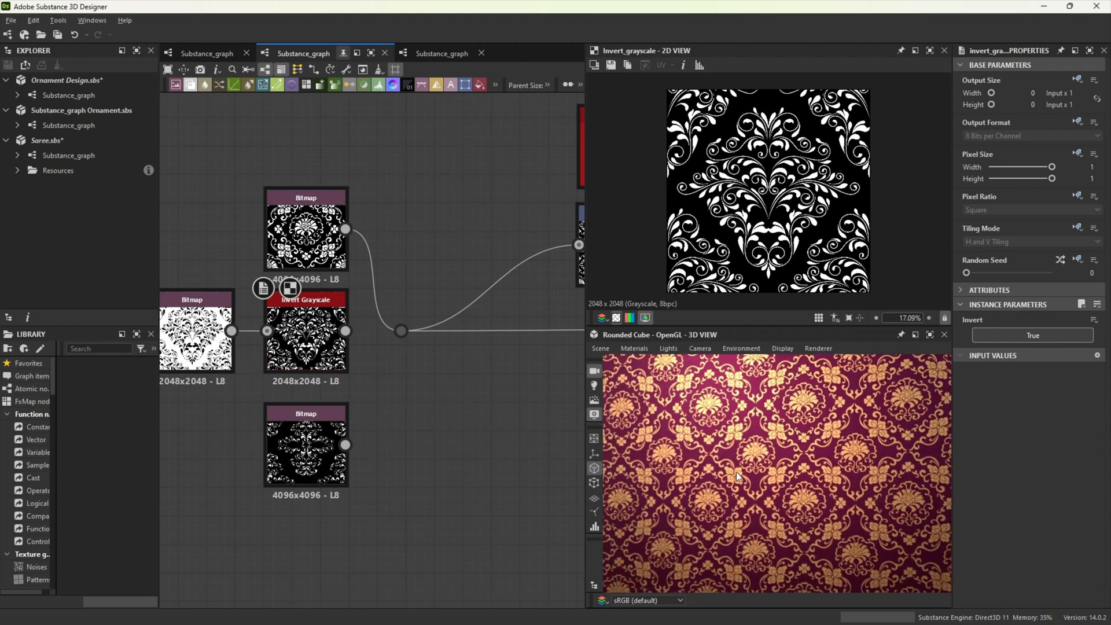
scroll(736, 471, down, 4)
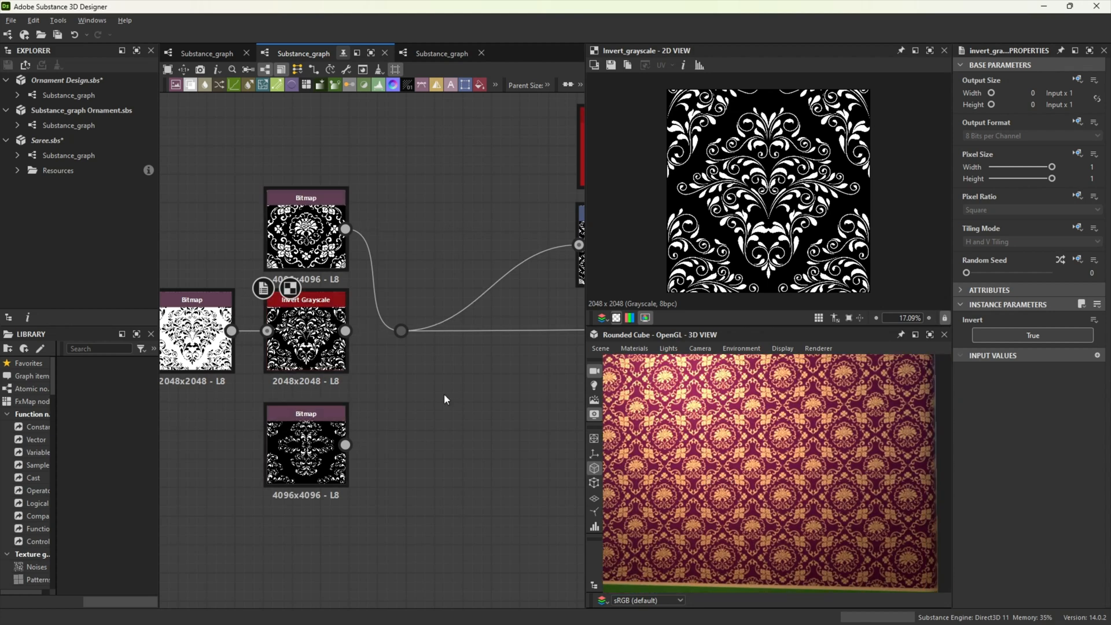
Step: Switch the fabric pattern to the bottom Bitmap ornament and back to the Invert Grayscale output, checking each in the 3D view
scroll(751, 464, up, 8)
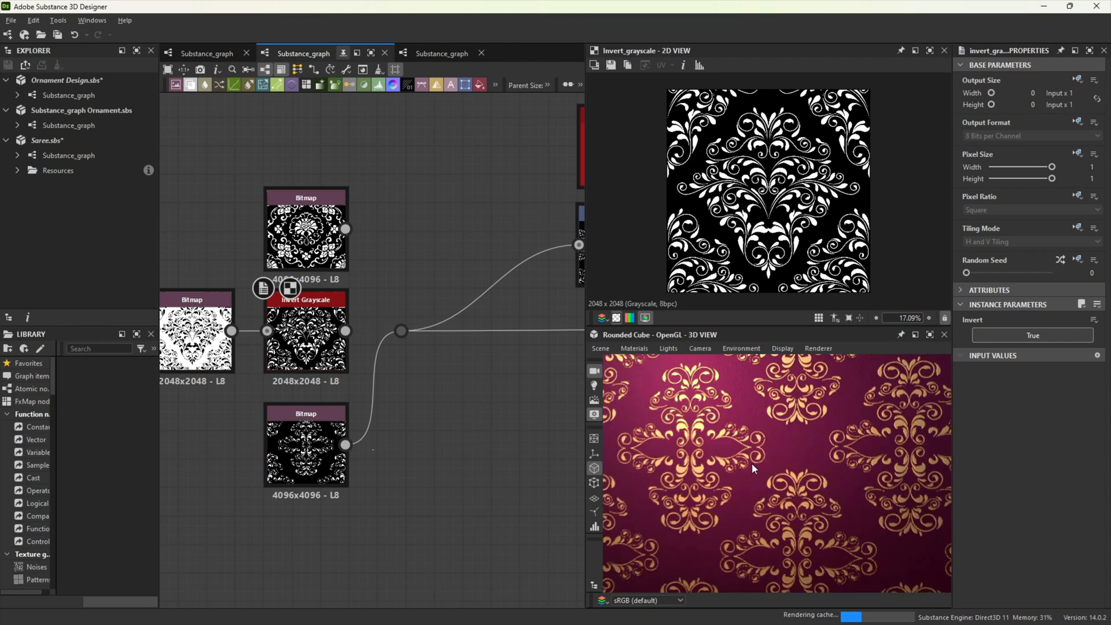
scroll(750, 468, up, 4)
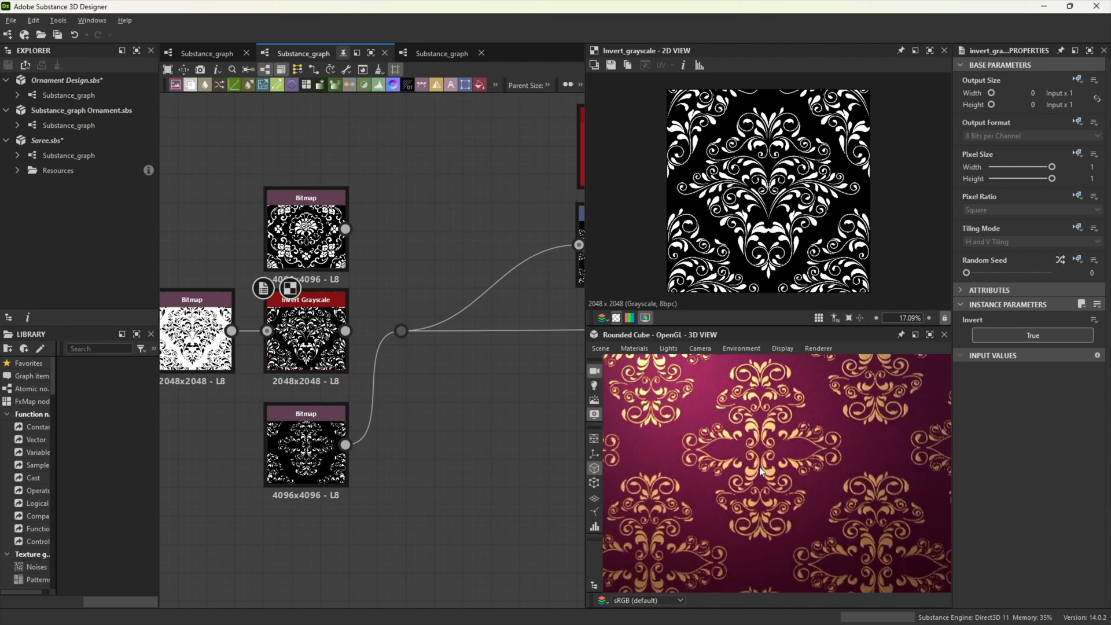
drag(346, 330, 399, 334)
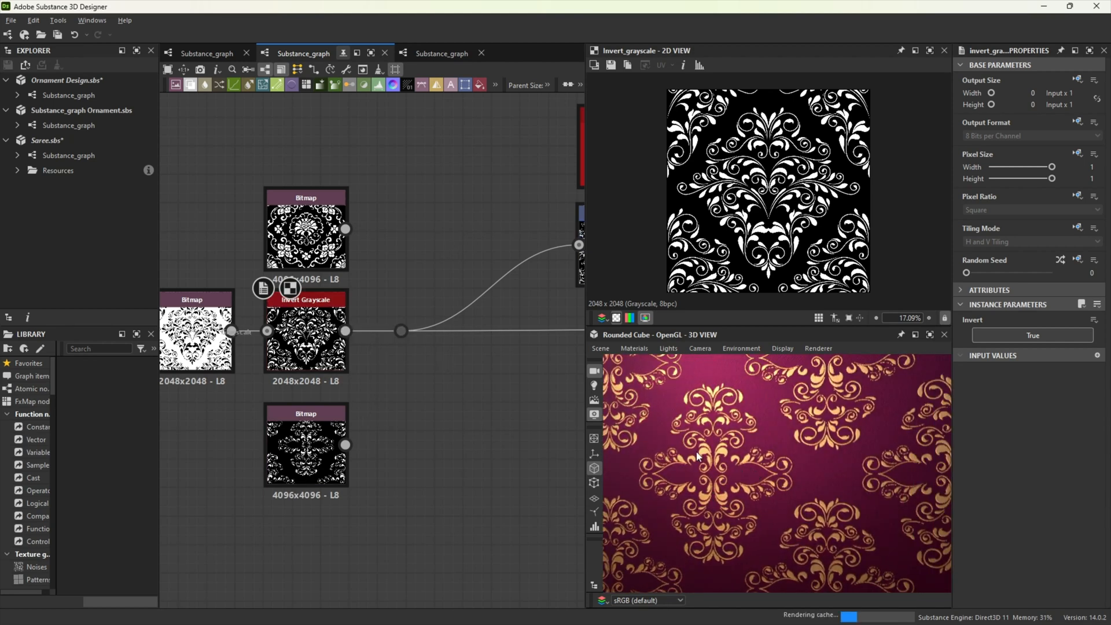
drag(709, 459, 758, 451)
scroll(760, 455, down, 5)
Step: Preview the top flower Bitmap in the 2D view and connect it to the dot node feeding the fabric pattern
click(326, 265)
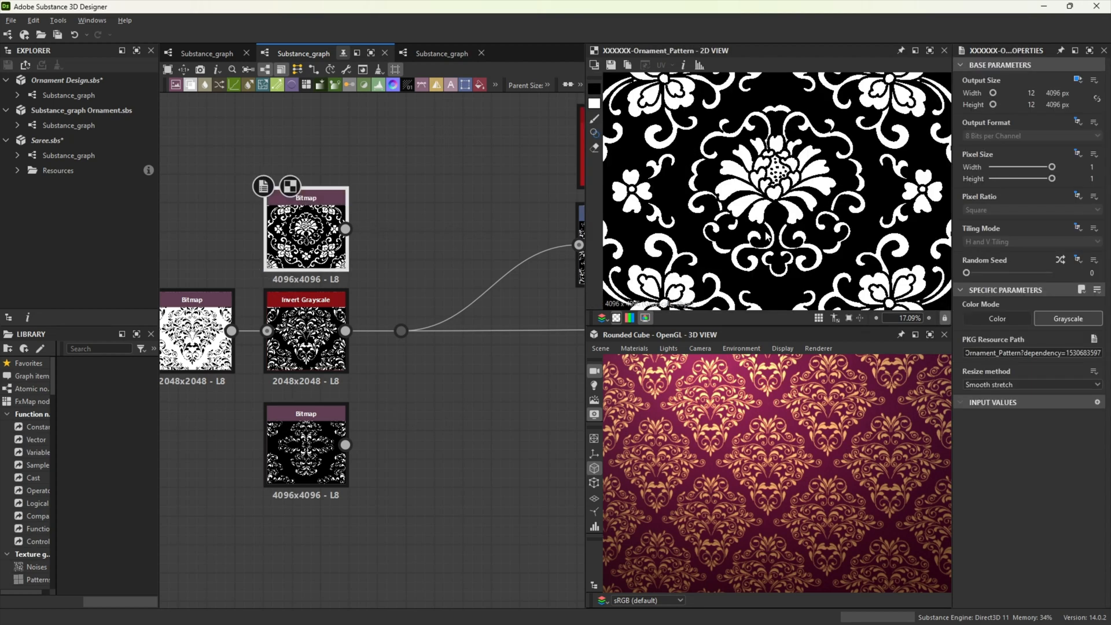
scroll(770, 226, up, 1)
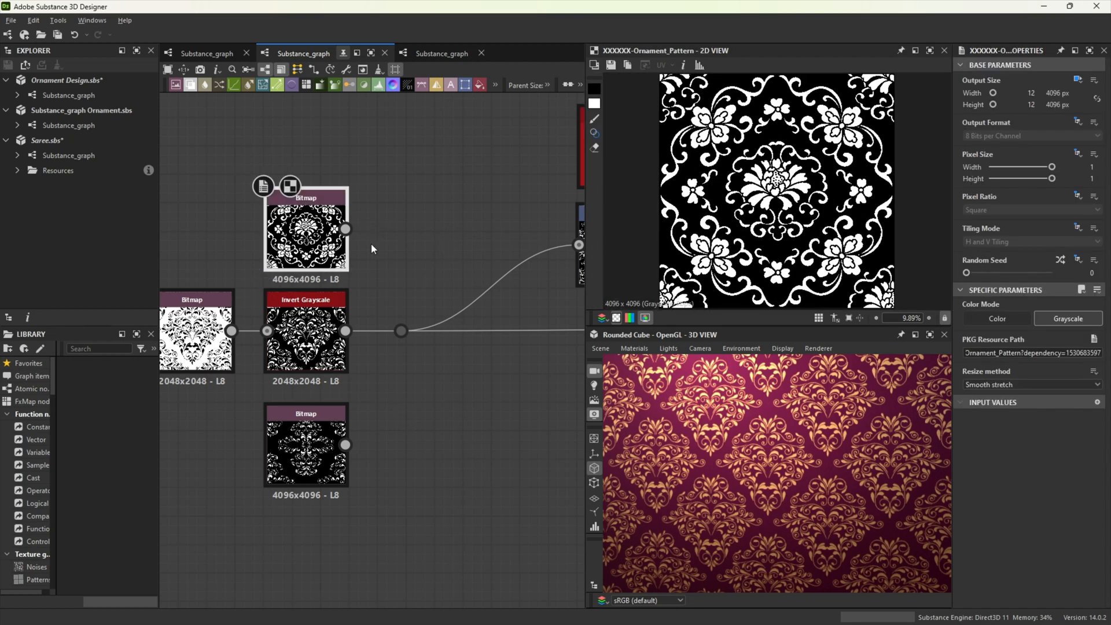
drag(410, 316, 409, 318)
click(359, 226)
drag(345, 228, 402, 330)
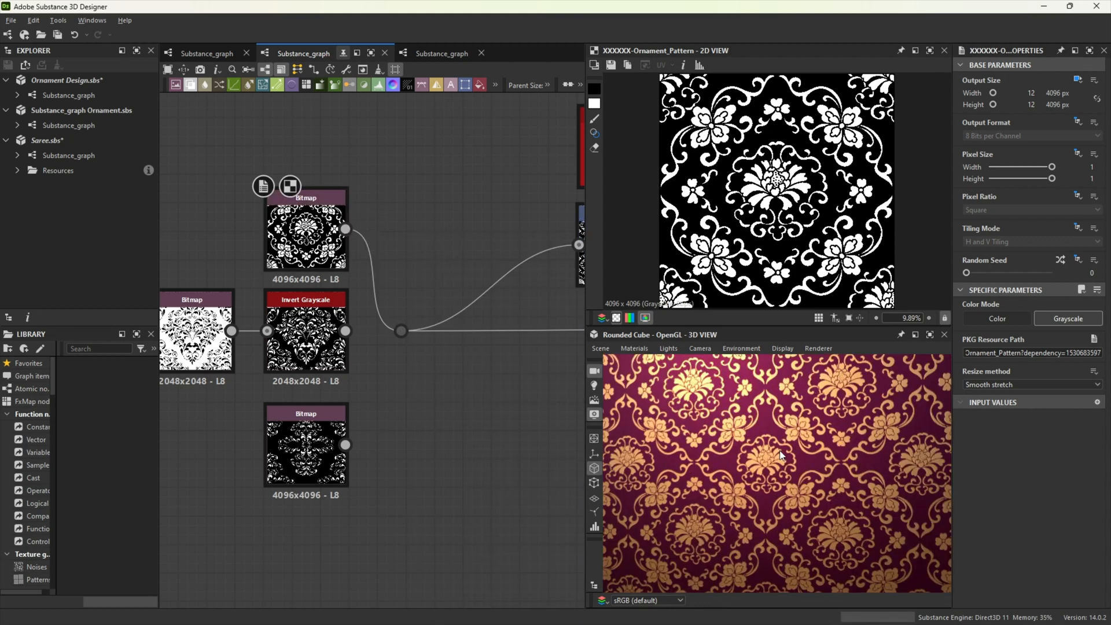
drag(779, 449, 767, 447)
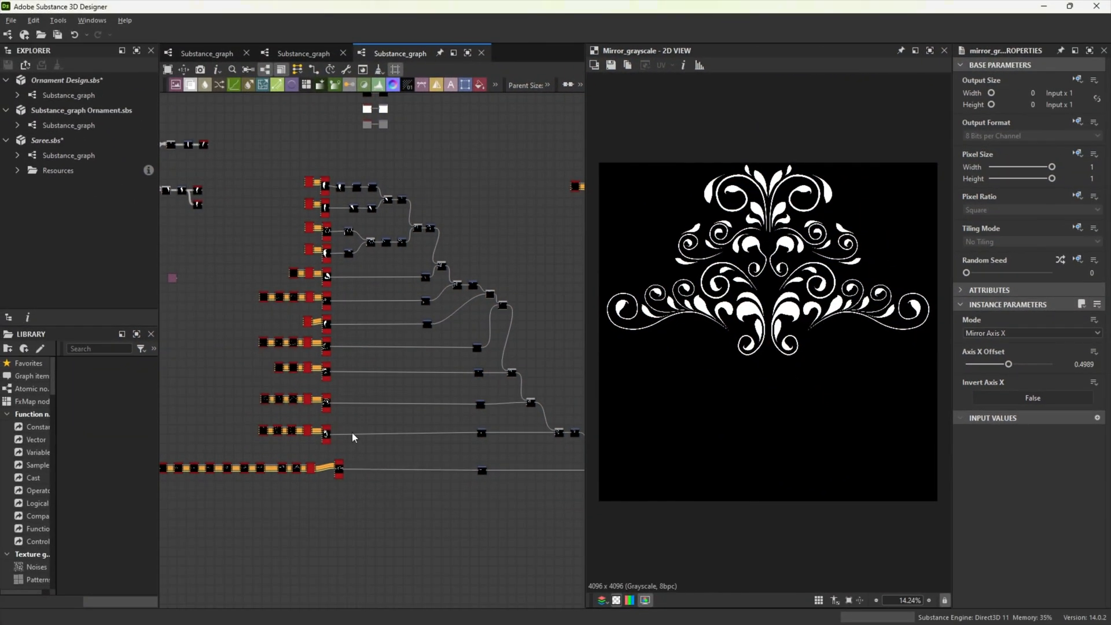
scroll(354, 334, up, 2)
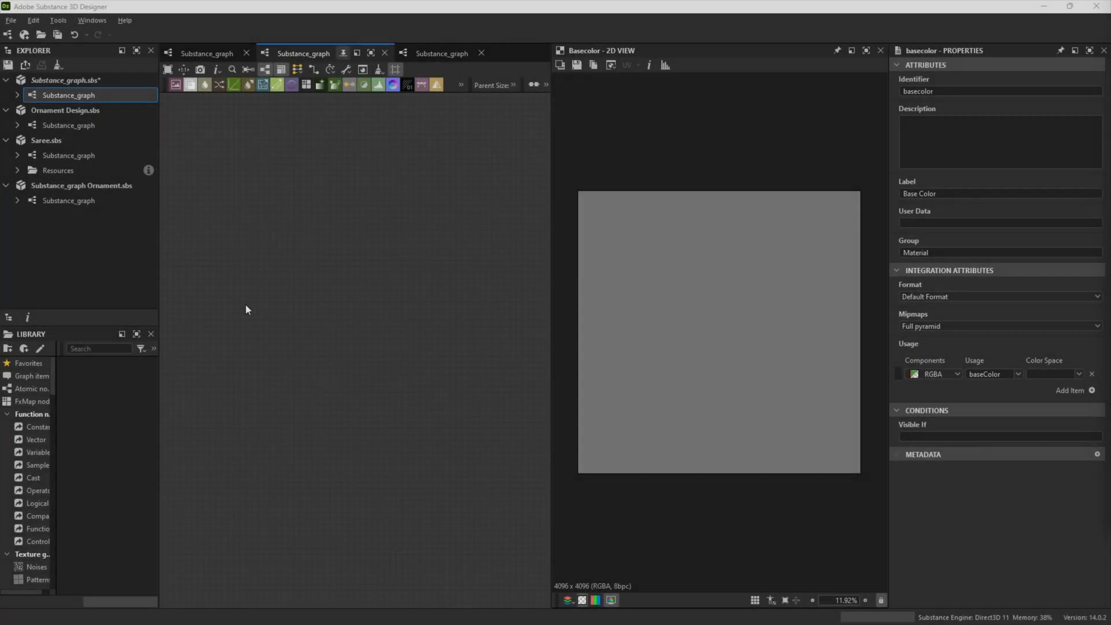
Step: Add a Spline (Poly Quadratic) node to the empty graph
key(space)
text(spline)
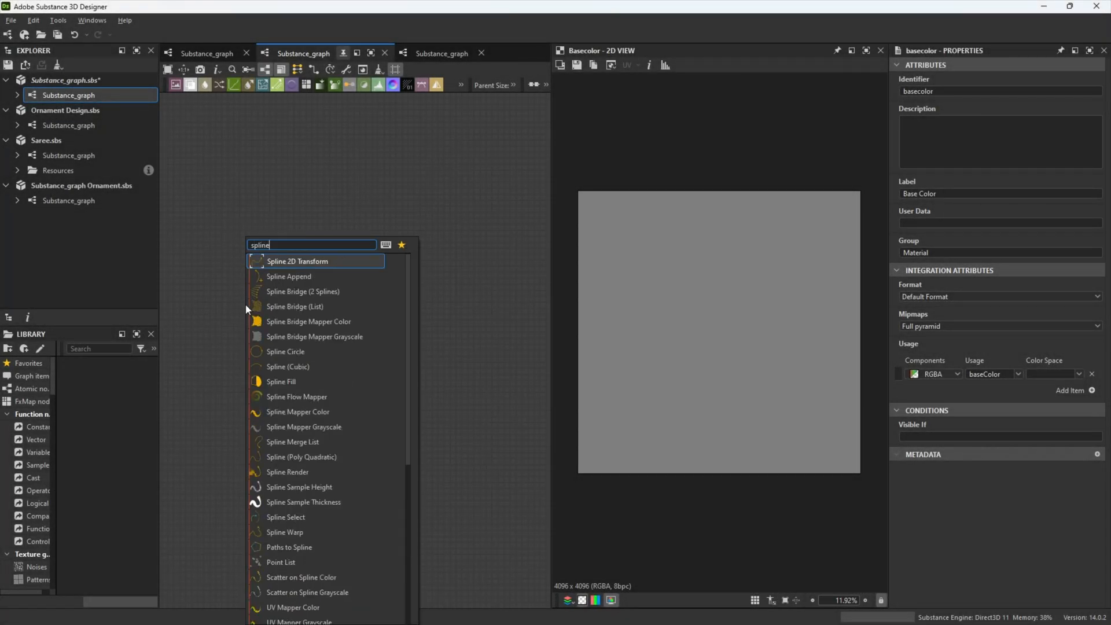
click(290, 456)
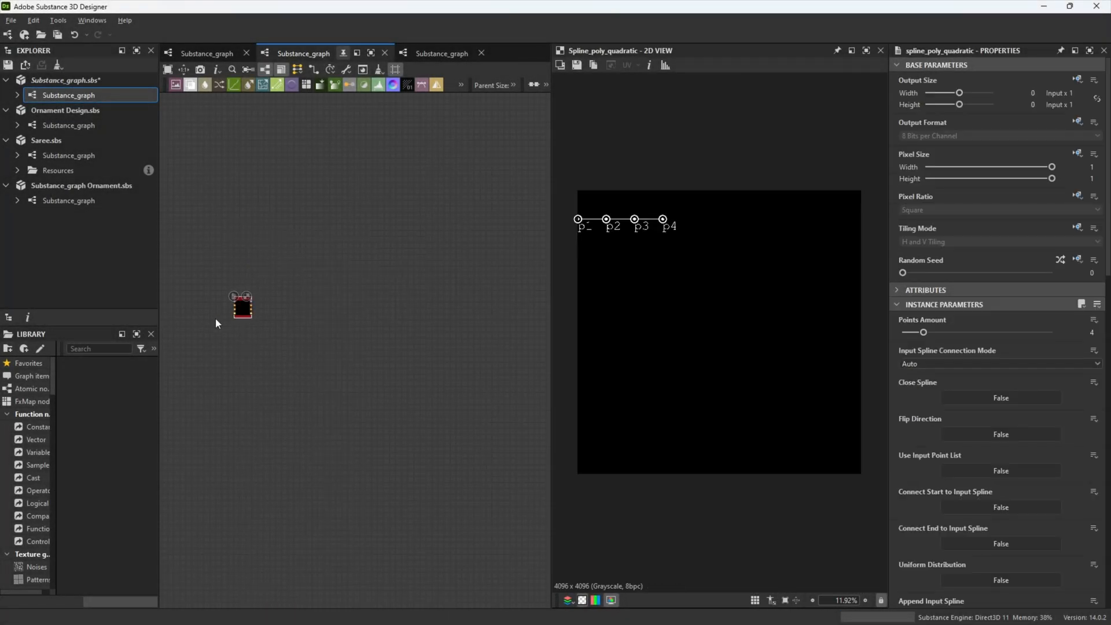
Step: Arrange the spline's four points into an S-curve running from p1 near the canvas bottom to p4 near its upper right
drag(668, 221, 804, 220)
drag(644, 226, 831, 366)
drag(609, 231, 678, 425)
drag(578, 219, 644, 456)
drag(674, 361, 676, 347)
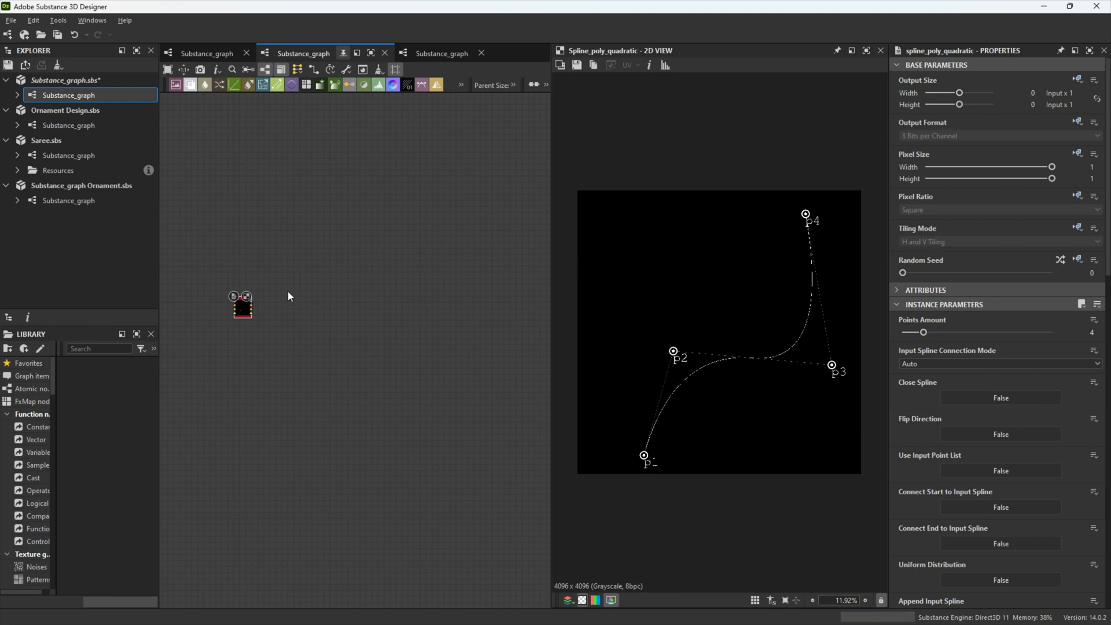
scroll(229, 298, up, 3)
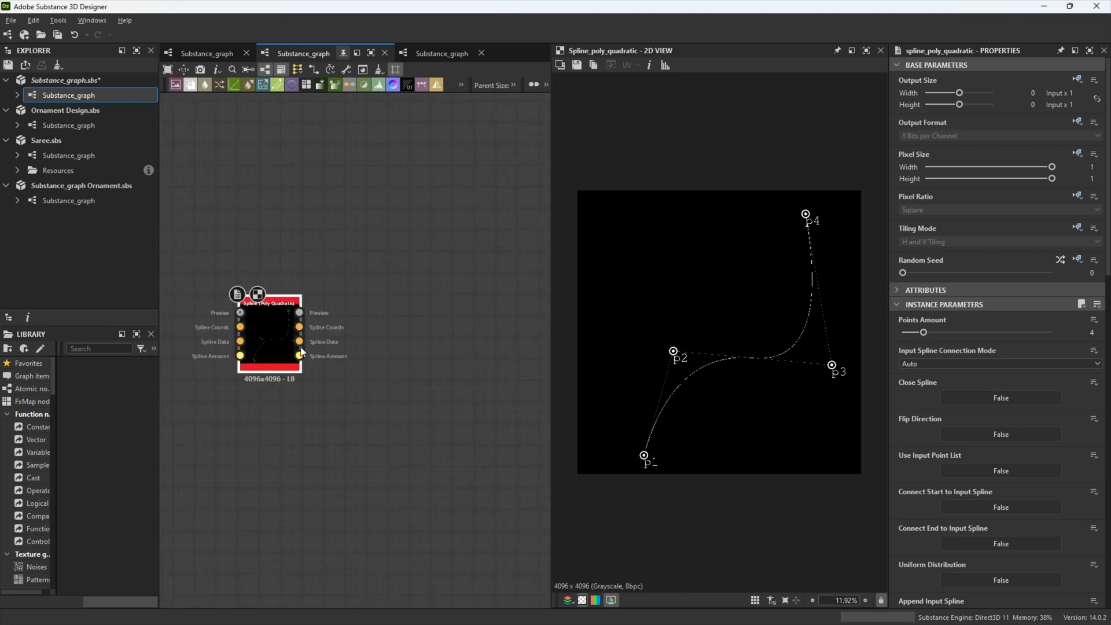
drag(404, 335, 404, 334)
key(Escape)
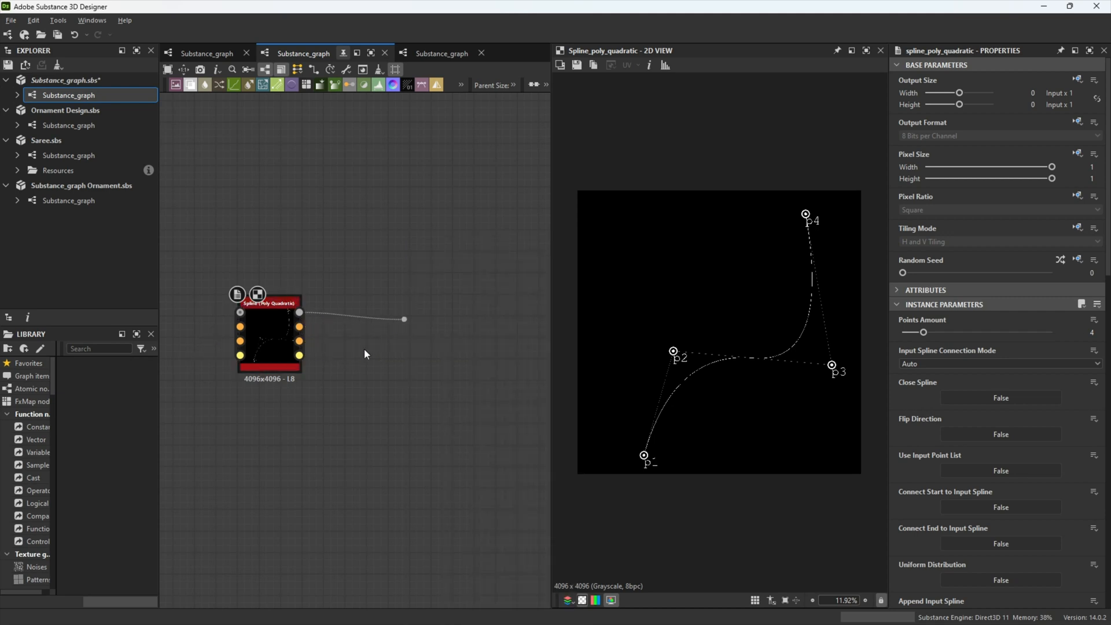
scroll(366, 348, down, 3)
middle_drag(340, 338, 326, 323)
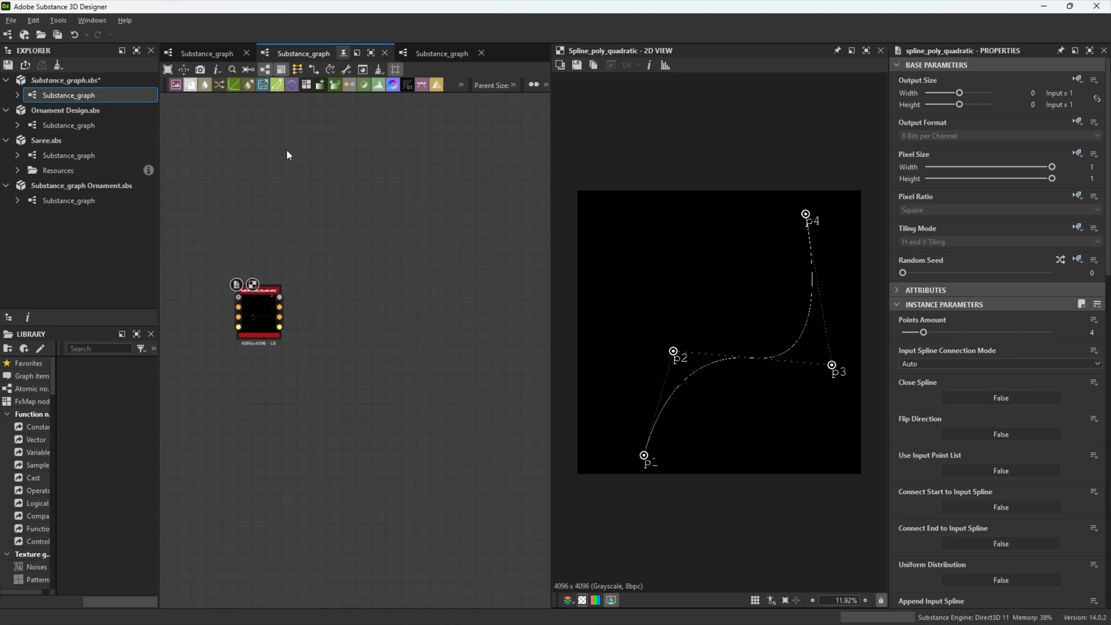
Step: Set link creation to Material mode and add a Scatter on Spline Grayscale node fed by the spline node's outputs
click(297, 69)
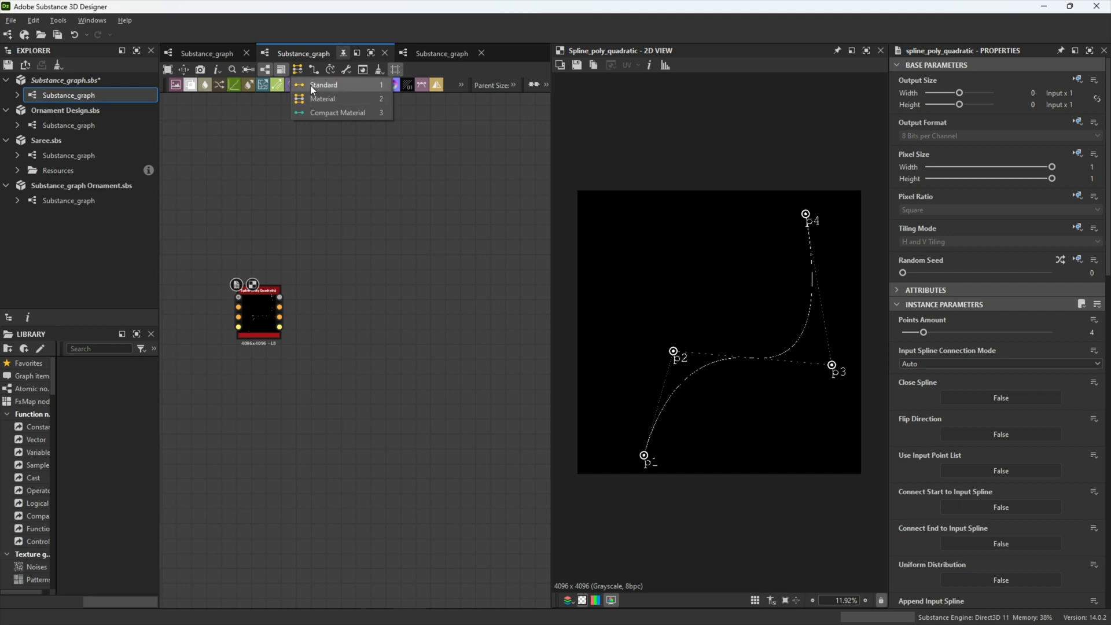
click(323, 100)
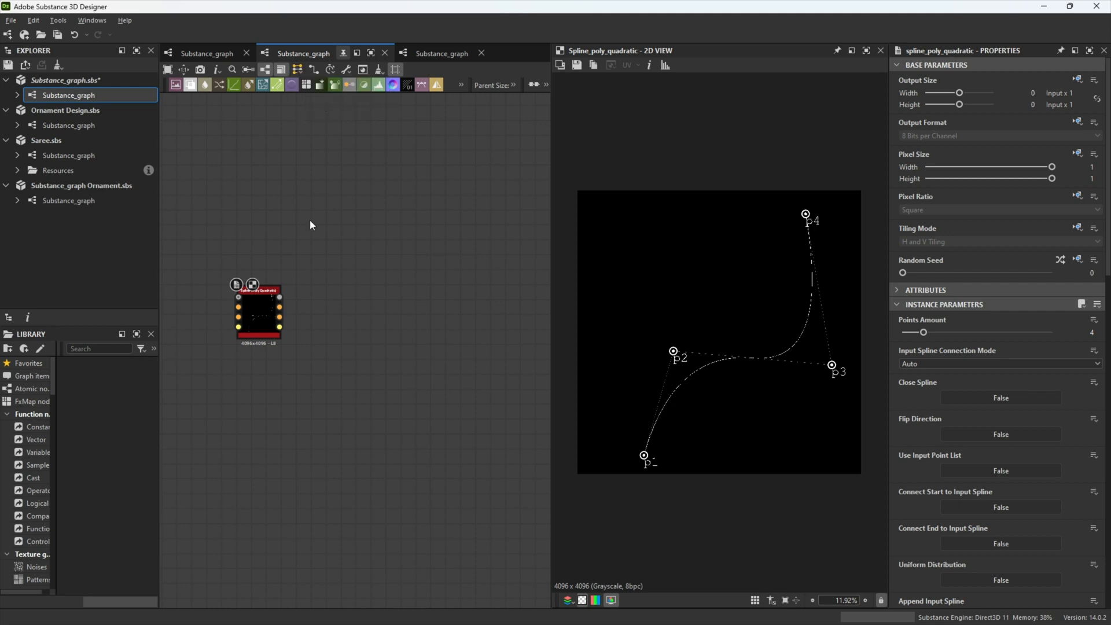
drag(361, 312, 410, 317)
text(scatter)
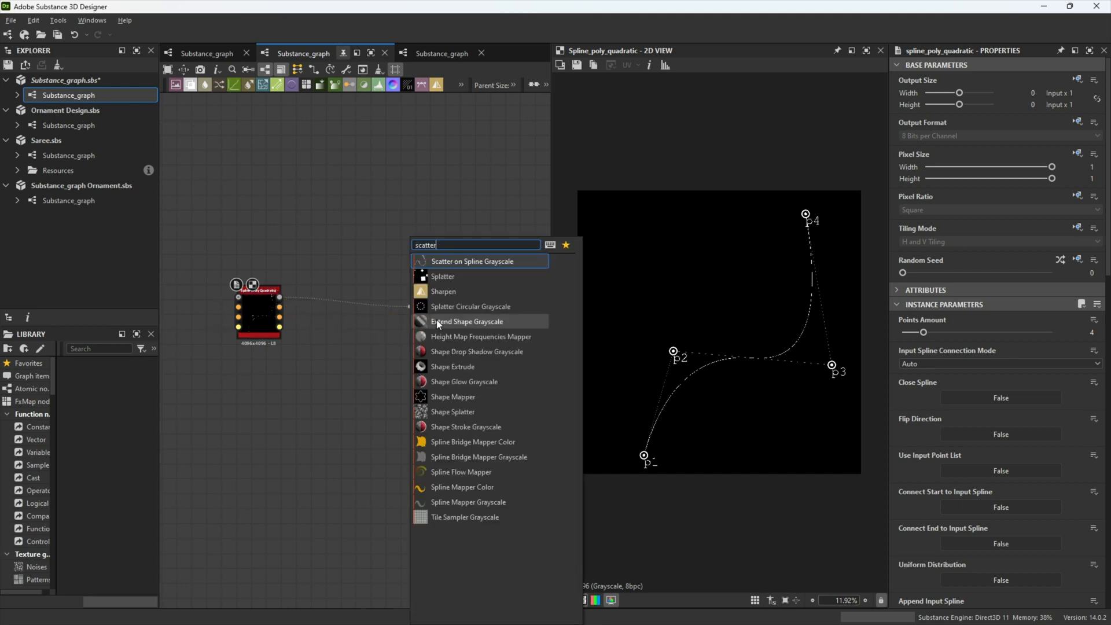
click(459, 261)
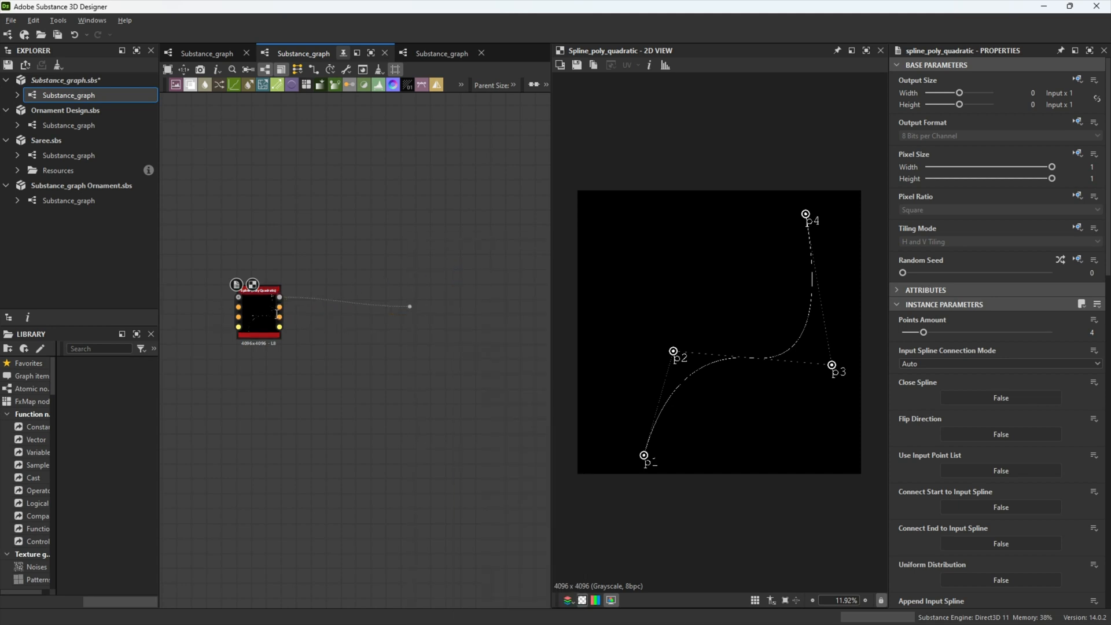
Step: Set the Scatter on Spline node's Shape Spacing to 0 and its Size Mode to Use Thickness from Spline
drag(444, 311, 429, 327)
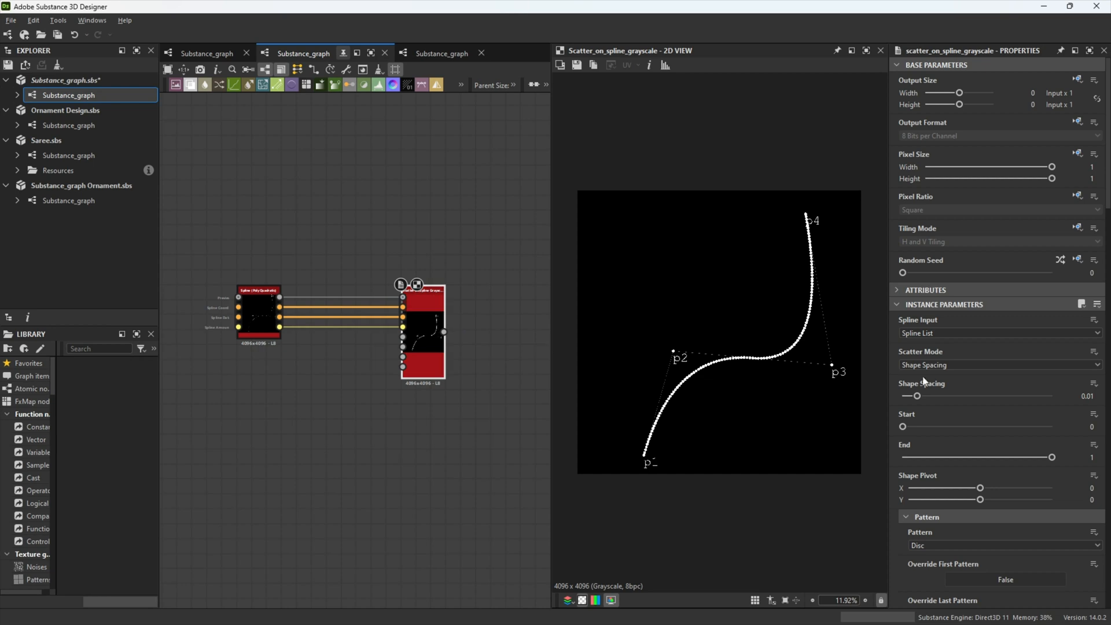
drag(918, 395, 883, 397)
scroll(925, 399, down, 6)
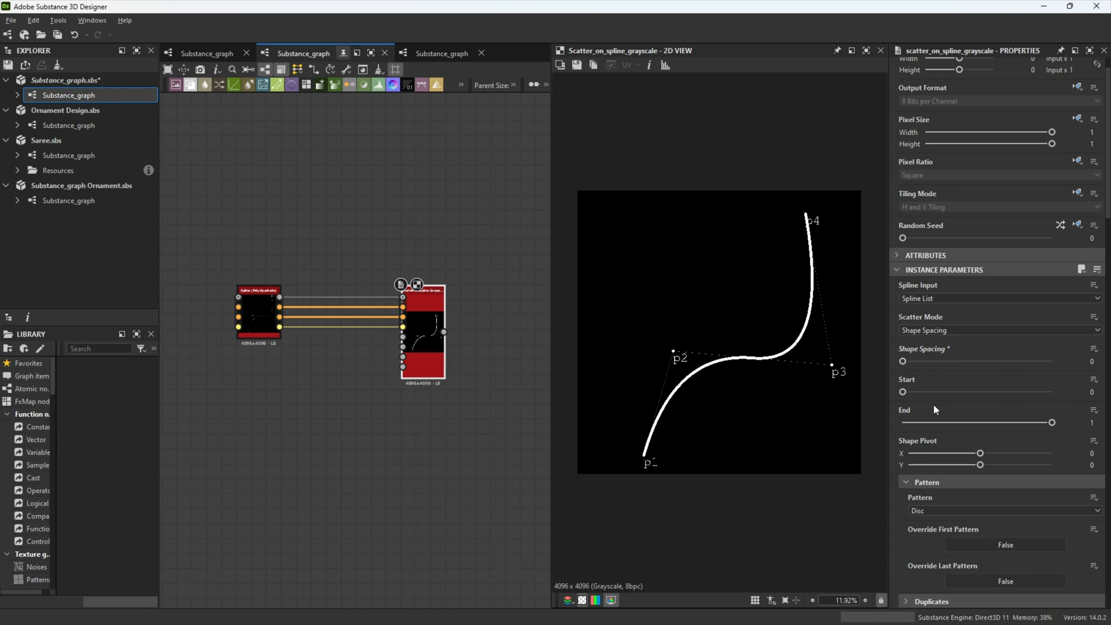
click(928, 297)
click(917, 322)
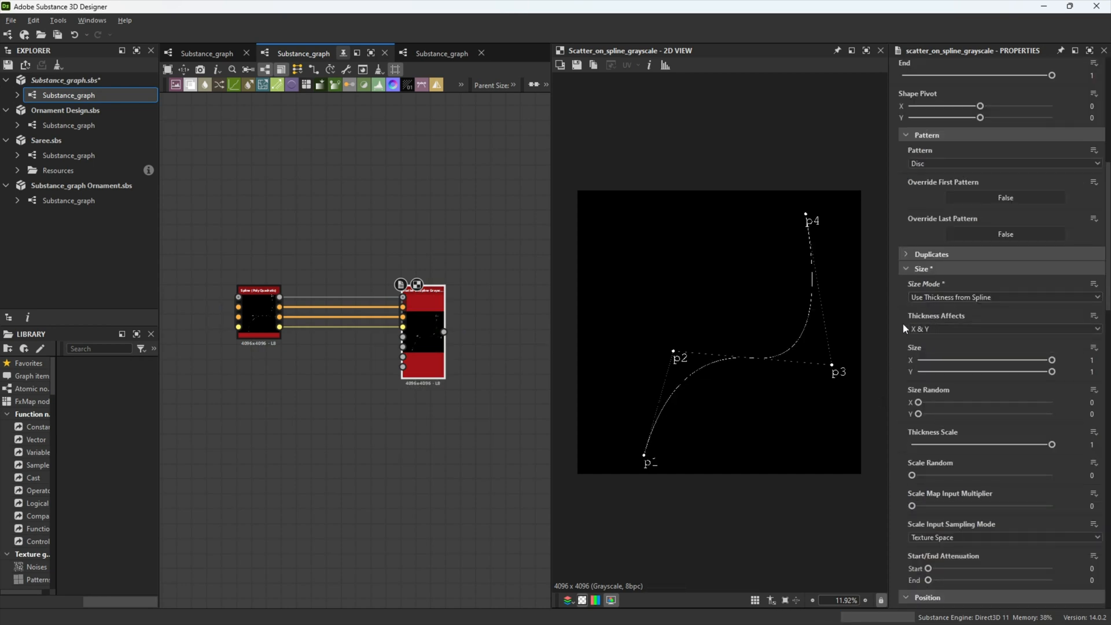
scroll(432, 395, up, 1)
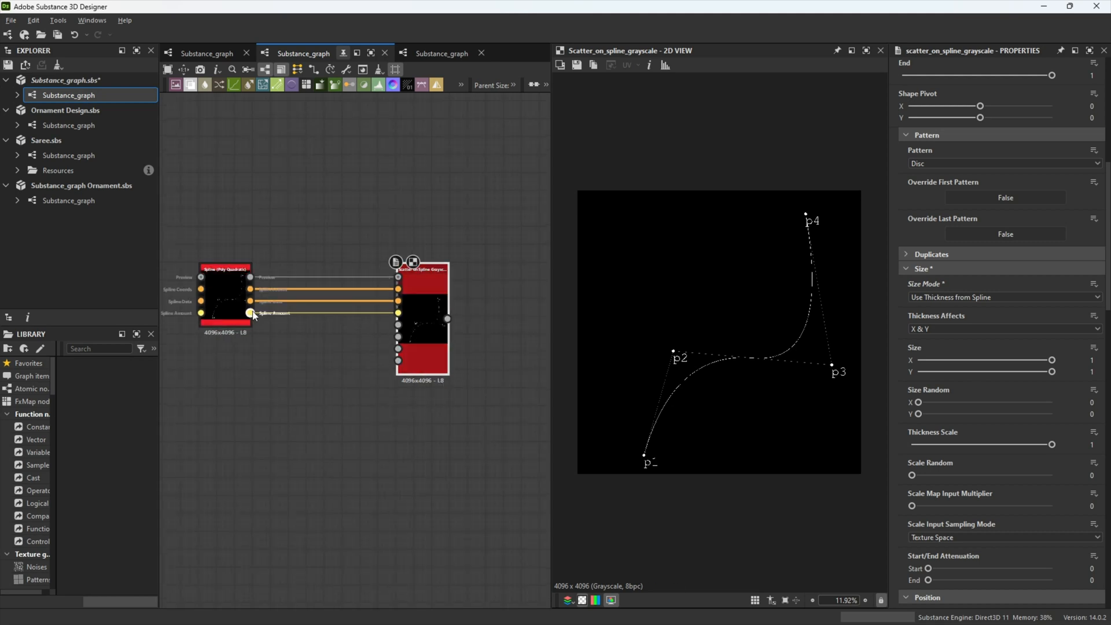
Step: Move the spline node slightly closer to the scatter node and set its Points Amount to 9
drag(214, 299, 241, 299)
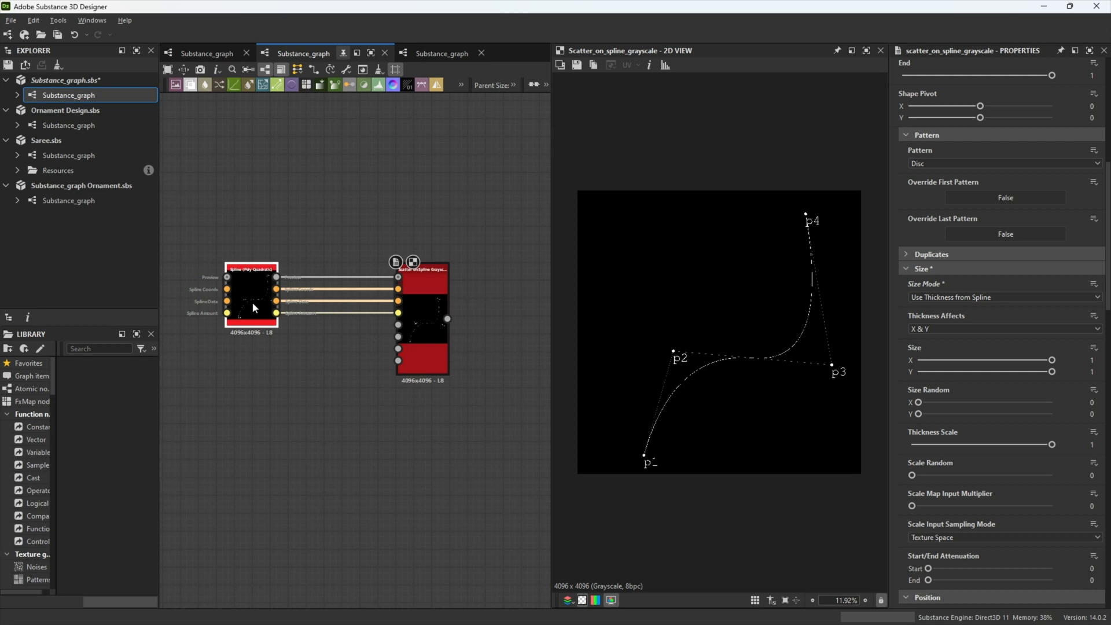
click(253, 302)
scroll(916, 345, up, 3)
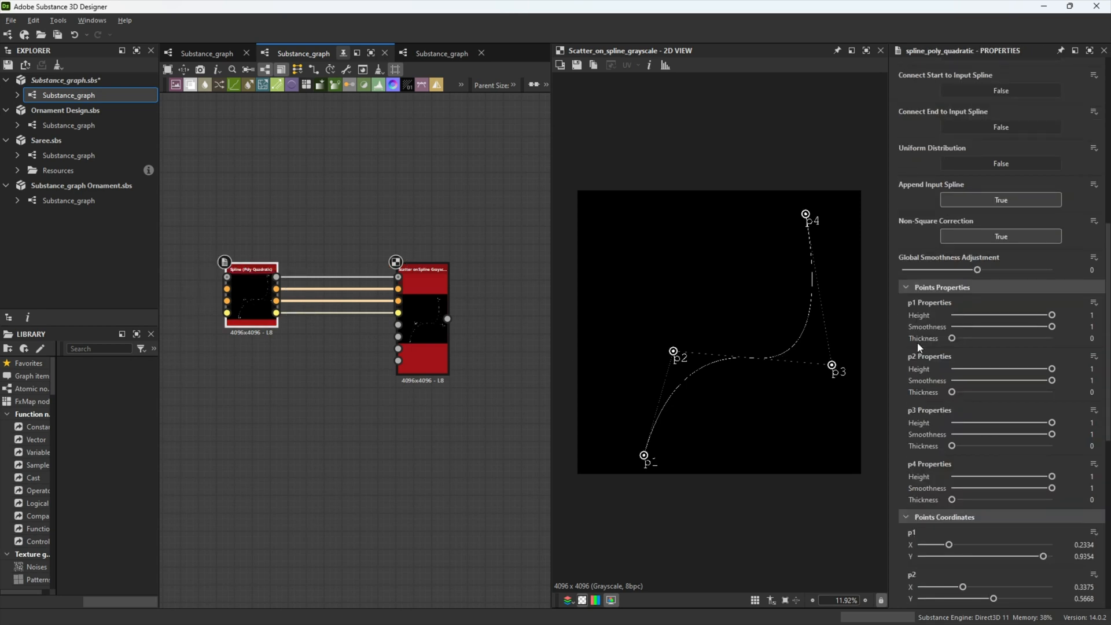
scroll(918, 342, up, 1)
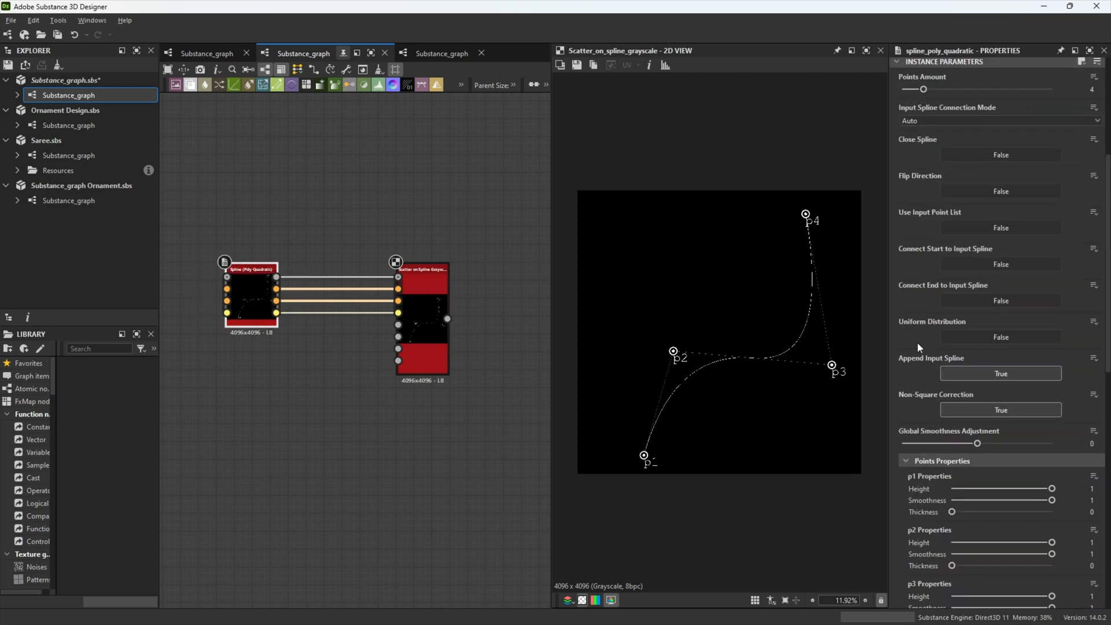
scroll(917, 342, down, 1)
scroll(918, 342, up, 2)
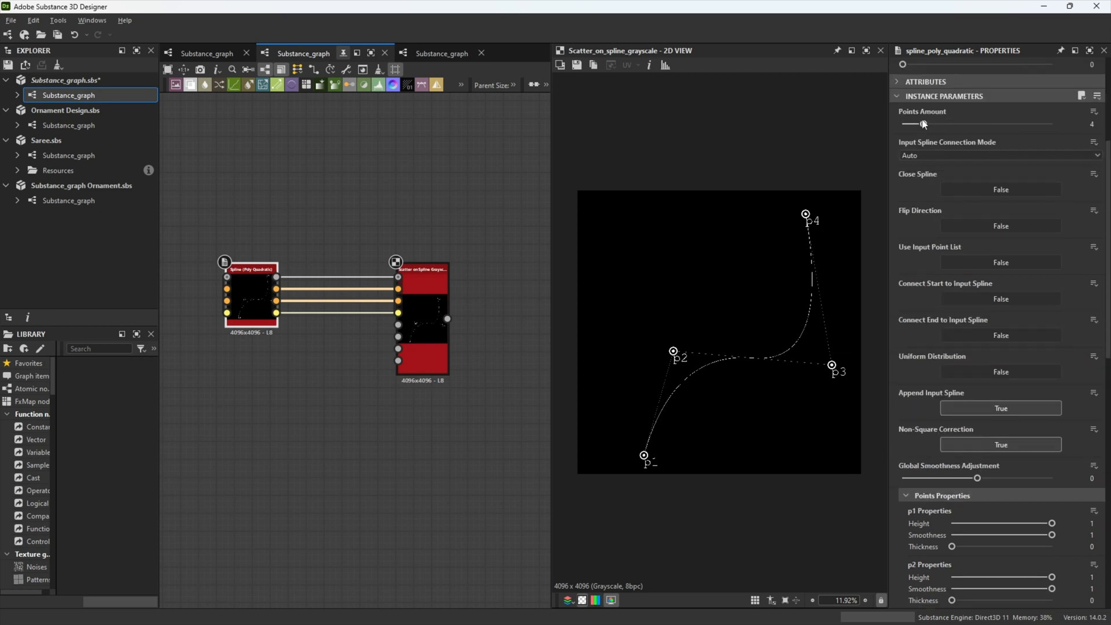
drag(932, 124, 1029, 137)
Step: Arrange spline points p5 to p9 so the curve arches over from p4 and winds back down to p9 inside the arch
drag(806, 217, 664, 290)
drag(775, 219, 713, 287)
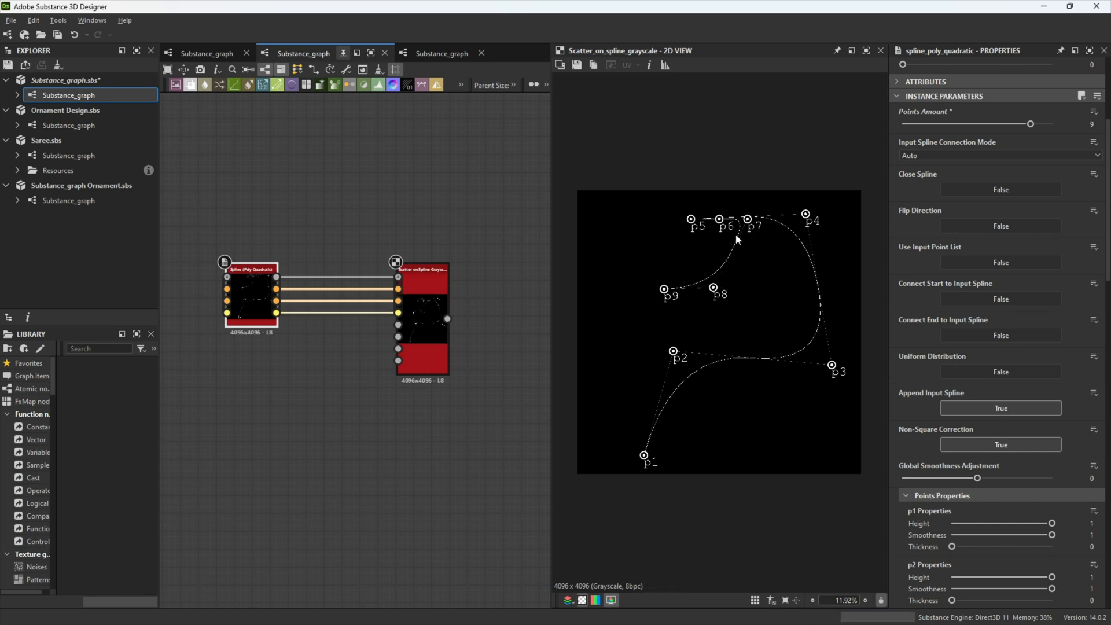
drag(746, 219, 748, 254)
mouse_move(718, 218)
mouse_down()
mouse_move(700, 254)
mouse_move(701, 208)
mouse_up()
drag(700, 255, 686, 241)
drag(712, 288, 680, 297)
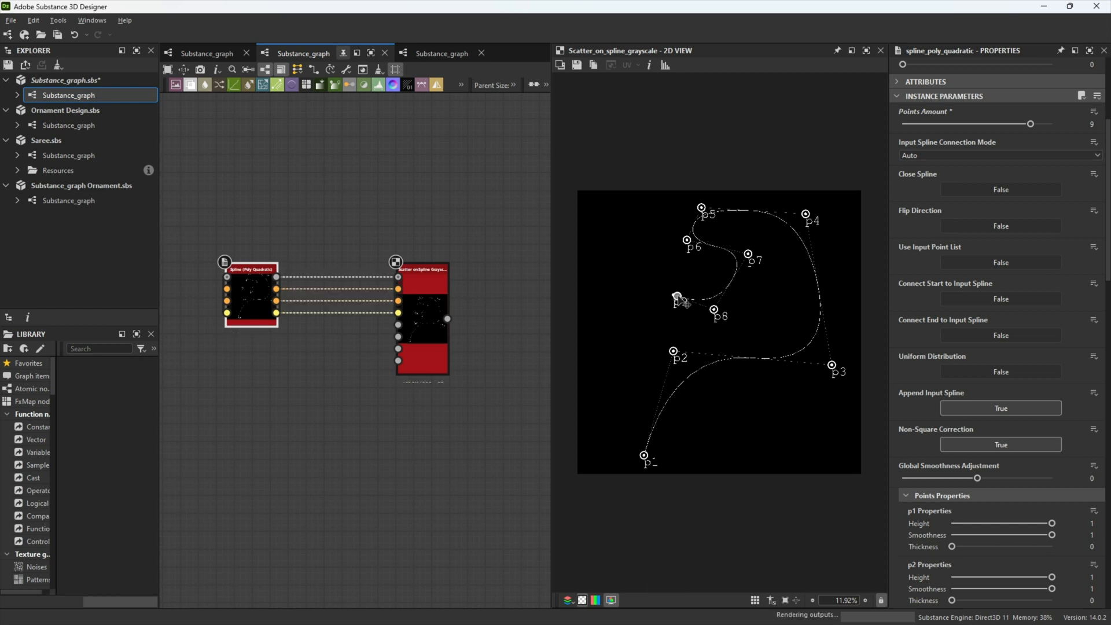
drag(748, 256, 745, 265)
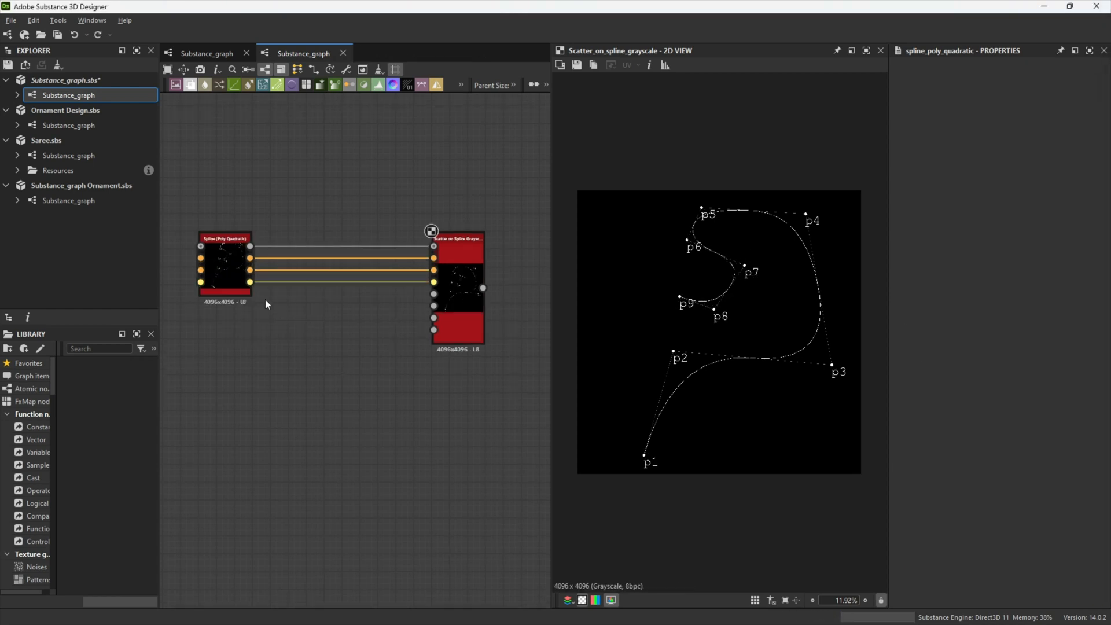
Step: Set the spline's point thickness to 0.04 for p1, 0.046 for p2, 0.023 for p3 and 0.115 for p4
click(224, 266)
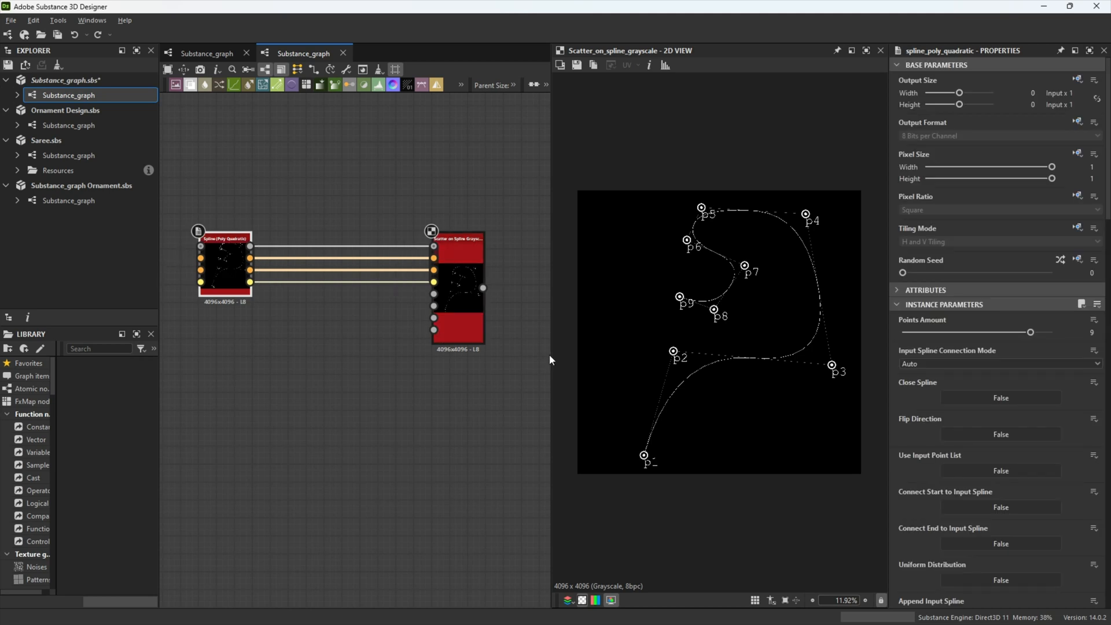
scroll(955, 383, down, 10)
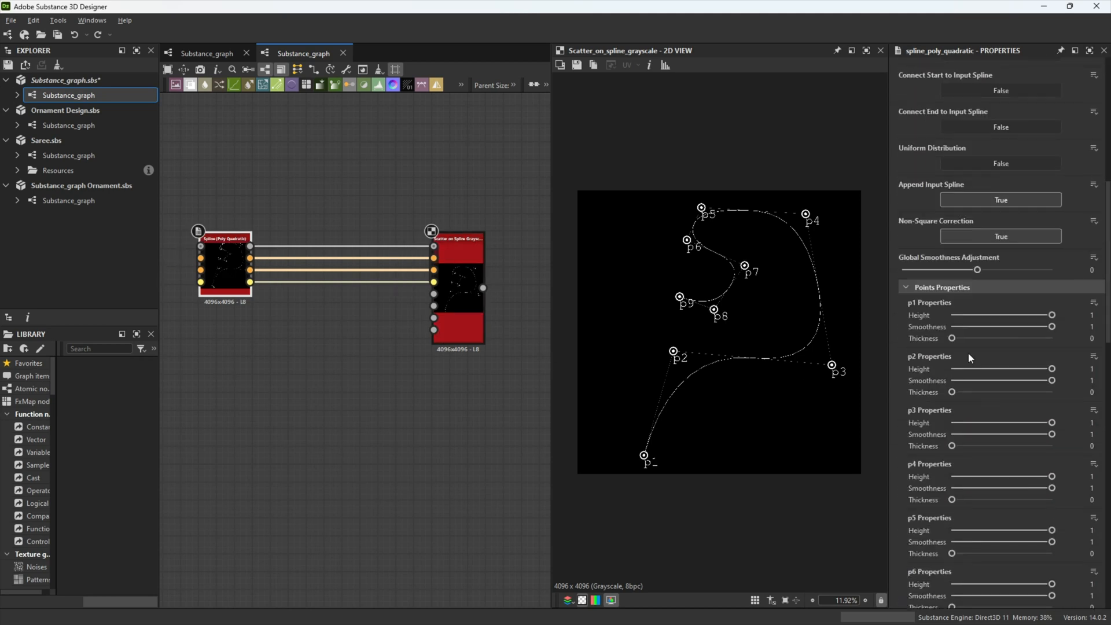
drag(952, 339, 958, 343)
drag(952, 393, 956, 393)
drag(951, 445, 953, 446)
drag(952, 500, 964, 506)
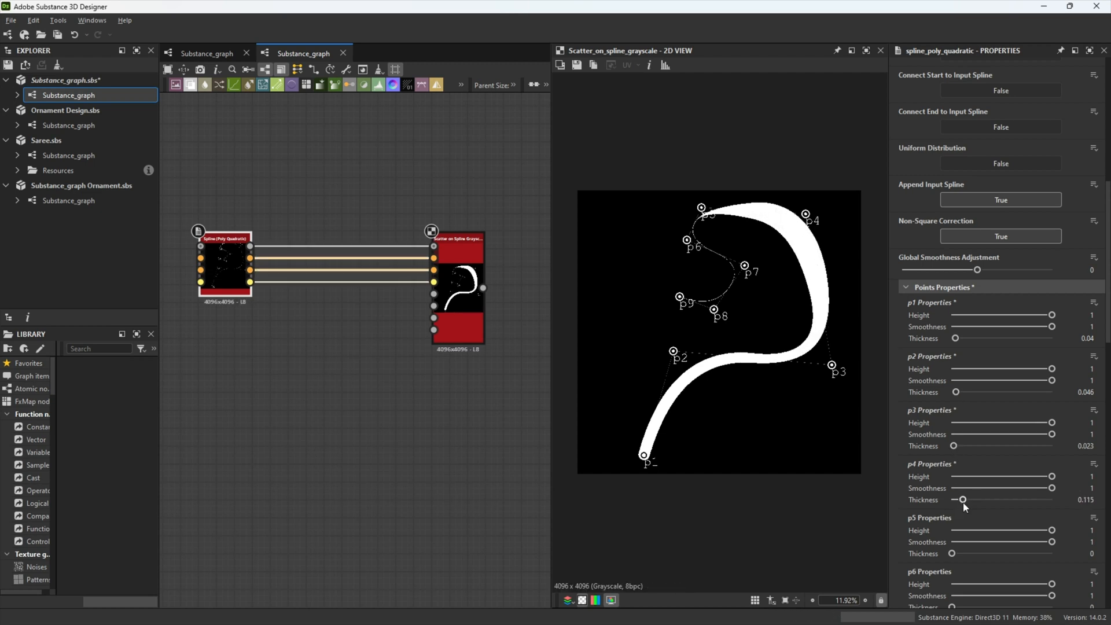
Step: Set the smoothness of p2 to about 0.53 and of p3 to about 0.65
drag(977, 383, 947, 383)
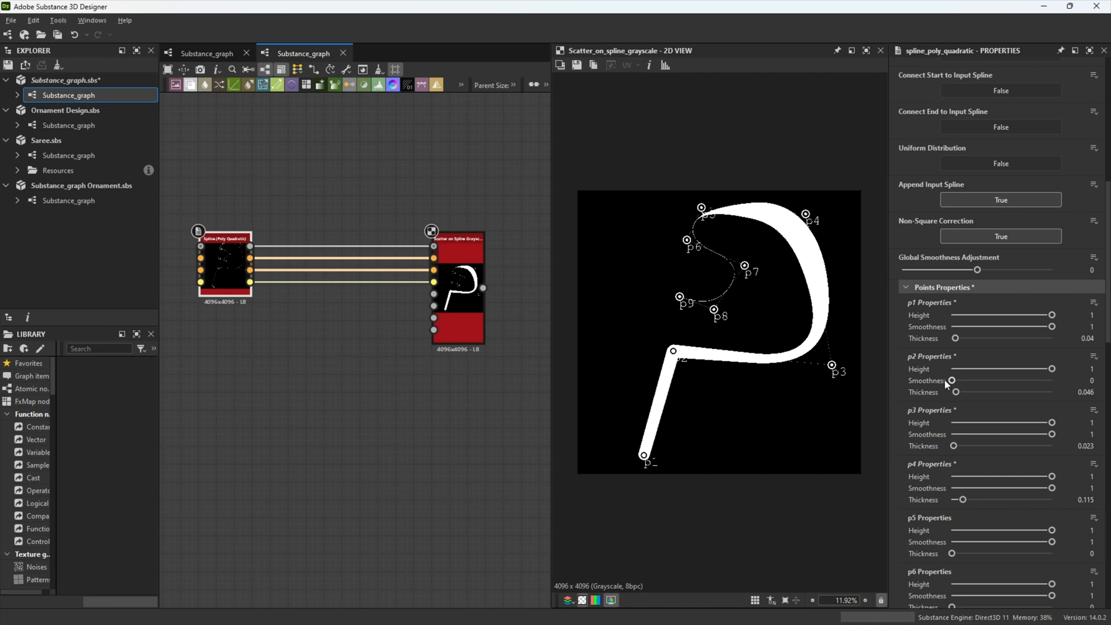
drag(975, 434, 1016, 435)
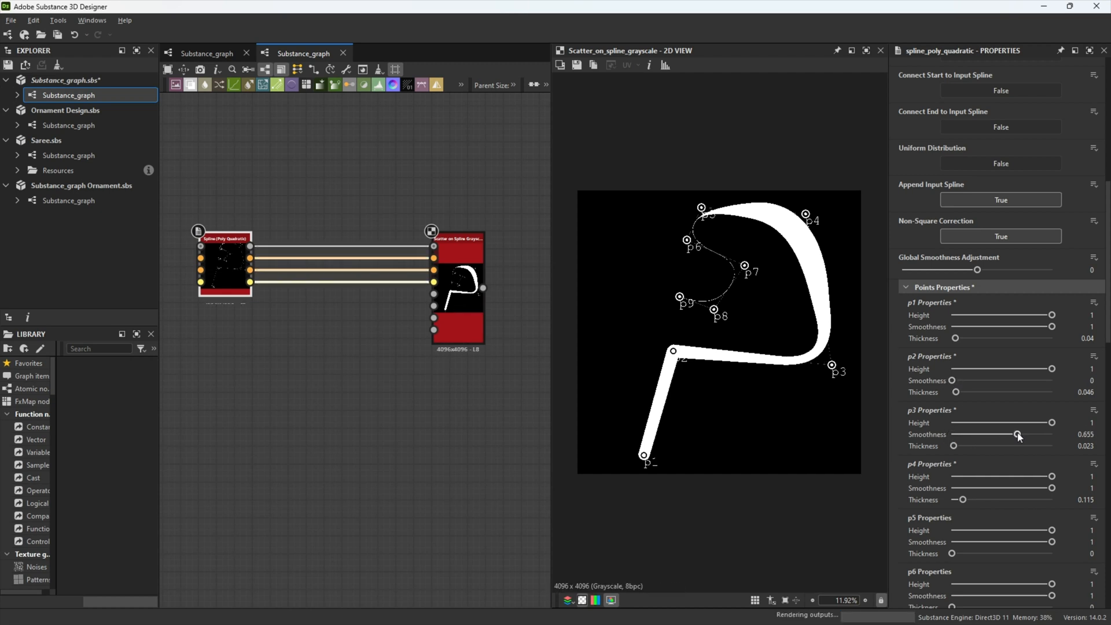
drag(952, 380, 1005, 382)
key(ctrl+z)
Step: Duplicate the spline node and chain the copy between the original spline and the Scatter on Spline node
click(317, 393)
click(223, 262)
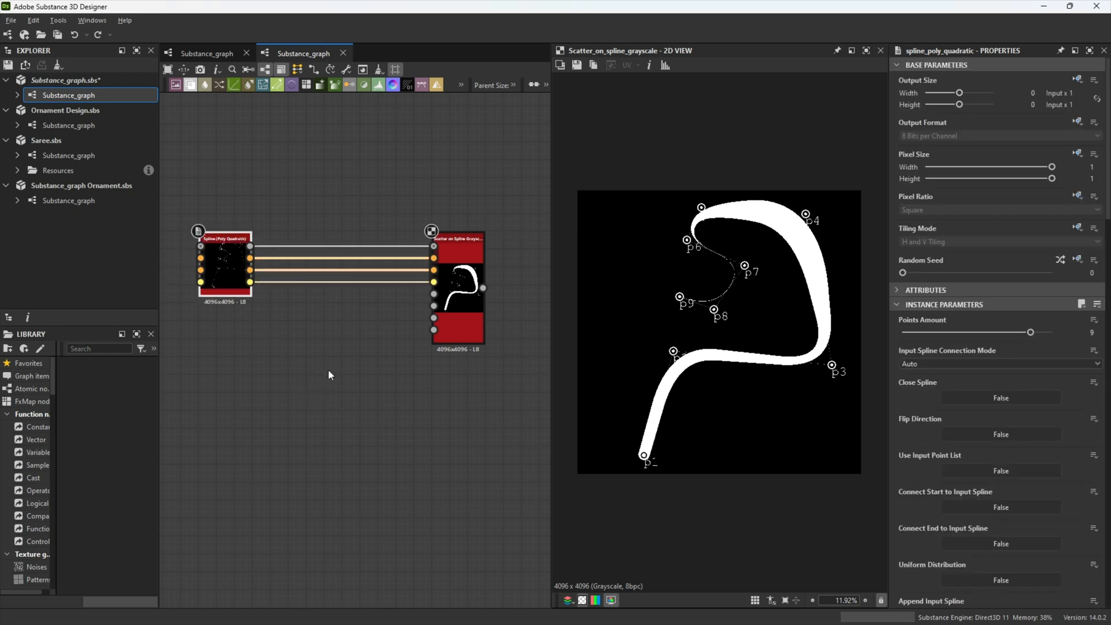
key(ctrl+v)
drag(331, 349, 335, 322)
click(349, 283)
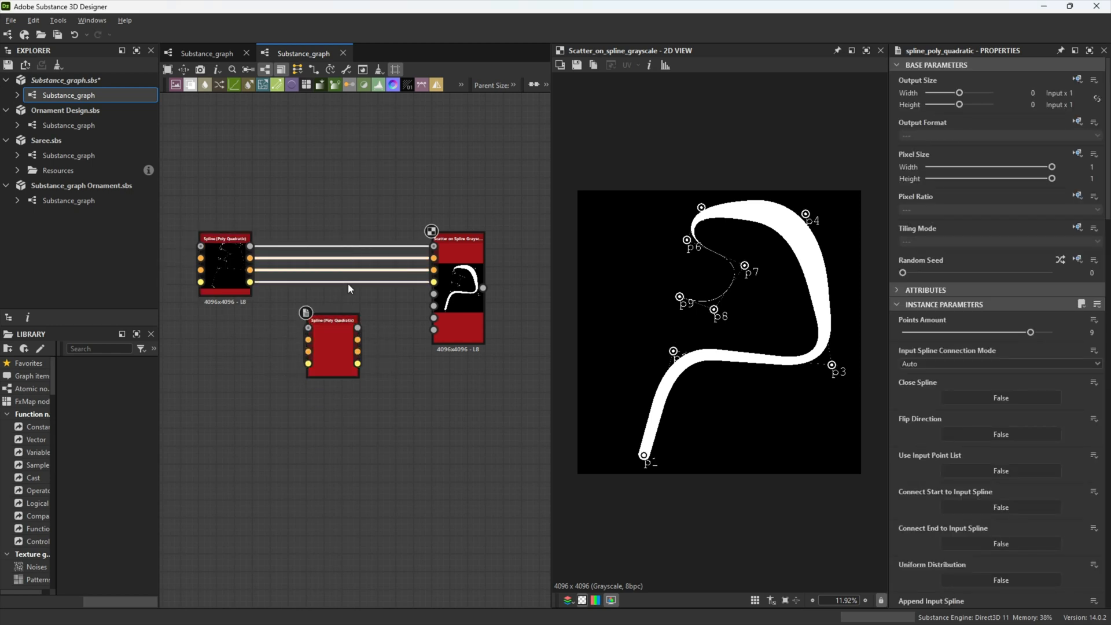
key(Delete)
drag(250, 258, 333, 332)
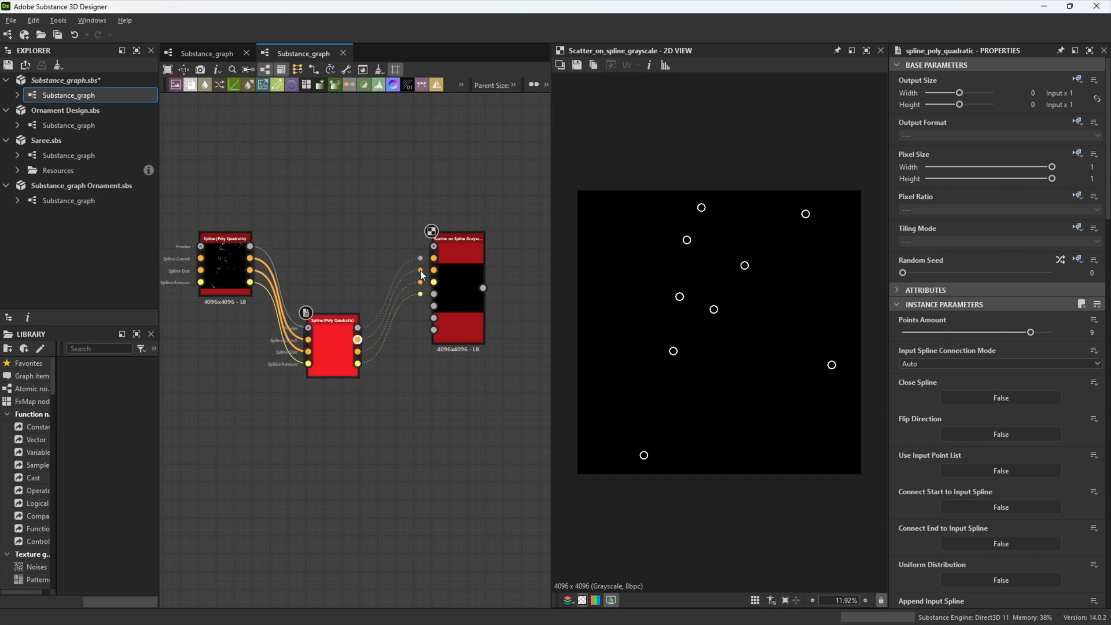
drag(422, 275, 431, 271)
drag(333, 351, 325, 270)
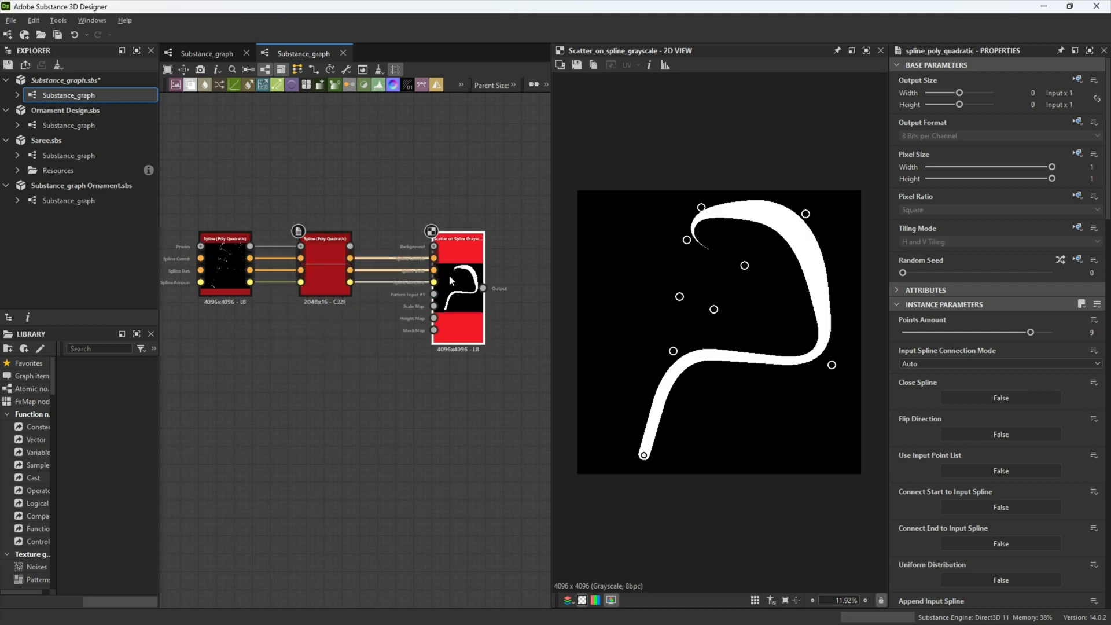
Step: Move the duplicated spline's points to the left part of the canvas to form a separate upright curve
click(328, 272)
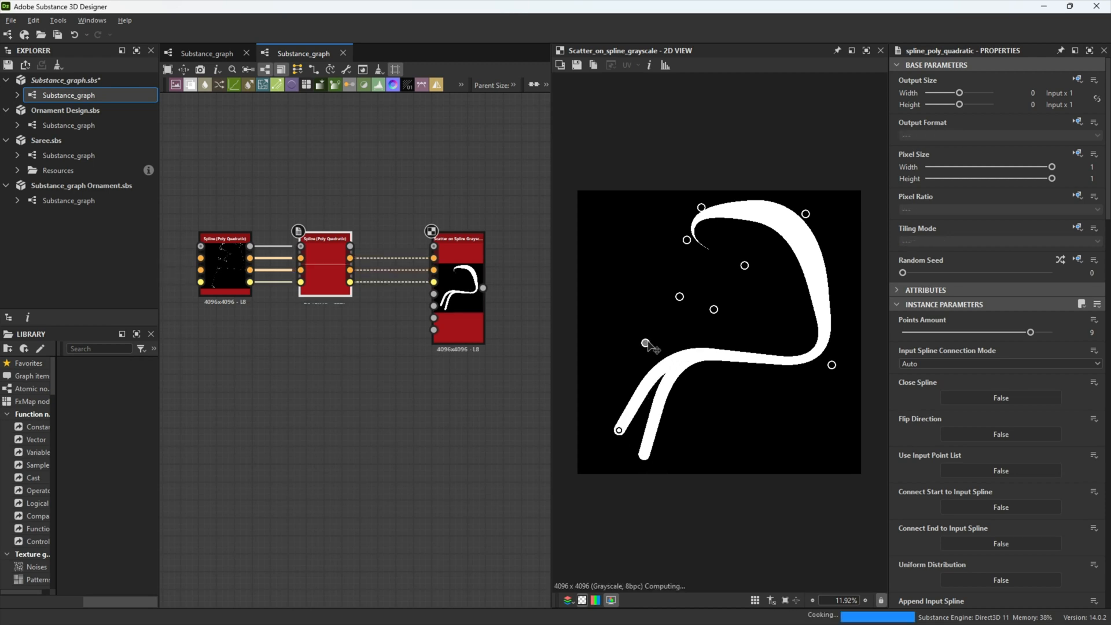
drag(757, 343, 669, 324)
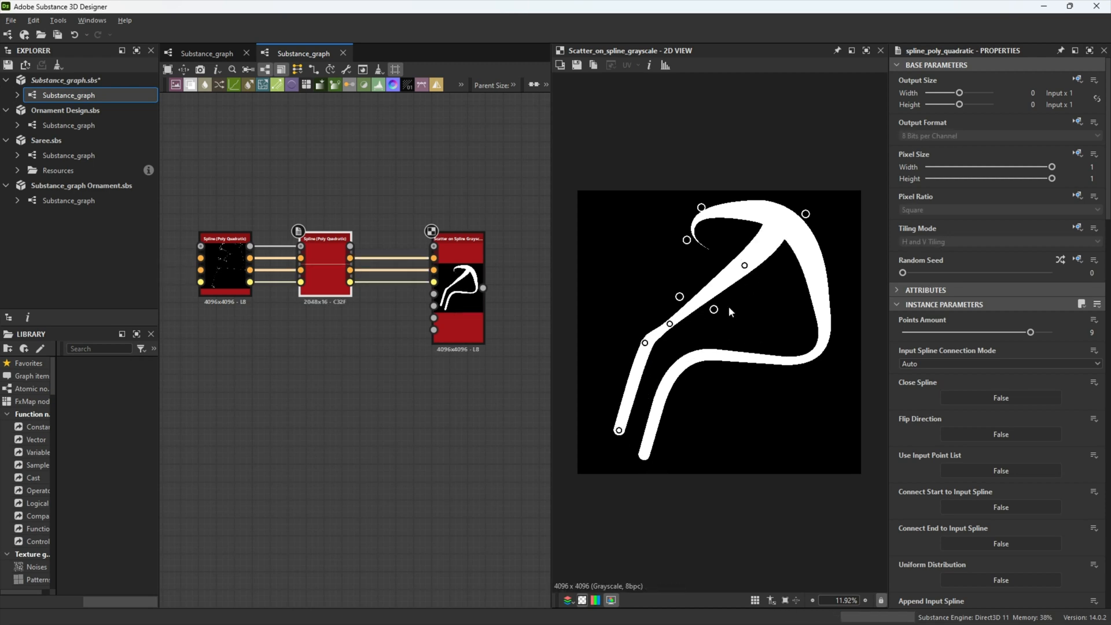
mouse_move(806, 214)
mouse_down()
mouse_move(689, 240)
mouse_move(627, 215)
mouse_up()
drag(645, 343, 630, 373)
Step: Move the original spline's points to the canvas's right side, rising from p1 near the lower-right corner, and set p1's thickness to 0
click(225, 263)
drag(644, 455, 822, 454)
mouse_move(689, 347)
mouse_down()
mouse_move(762, 376)
mouse_move(808, 379)
mouse_up()
drag(831, 365, 793, 328)
drag(745, 265, 697, 270)
drag(805, 214, 787, 282)
scroll(955, 325, down, 10)
drag(680, 297, 720, 362)
drag(823, 454, 838, 456)
drag(809, 379, 830, 399)
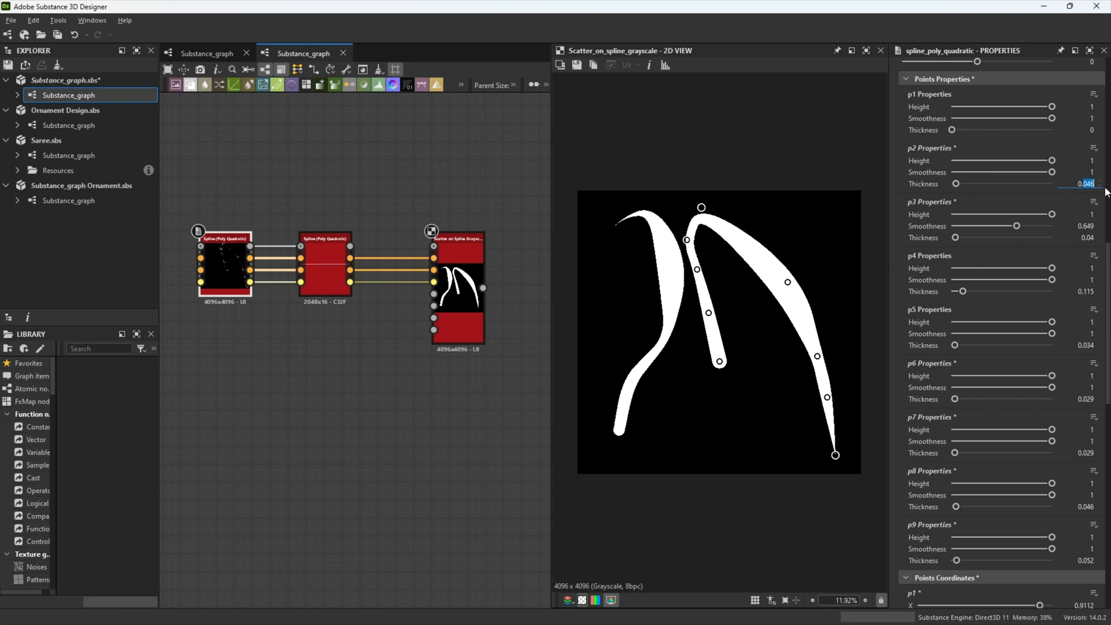
Step: Widen the right-hand shape with thickness 0.04 at p2, 0.08 at p3 and 0.2 at p5, p3 smoothness 1, and adjusted point positions
click(1087, 238)
text(0.08)
drag(1016, 226, 1052, 226)
drag(827, 396, 832, 401)
drag(802, 318, 806, 320)
drag(701, 207, 787, 284)
drag(955, 346, 965, 346)
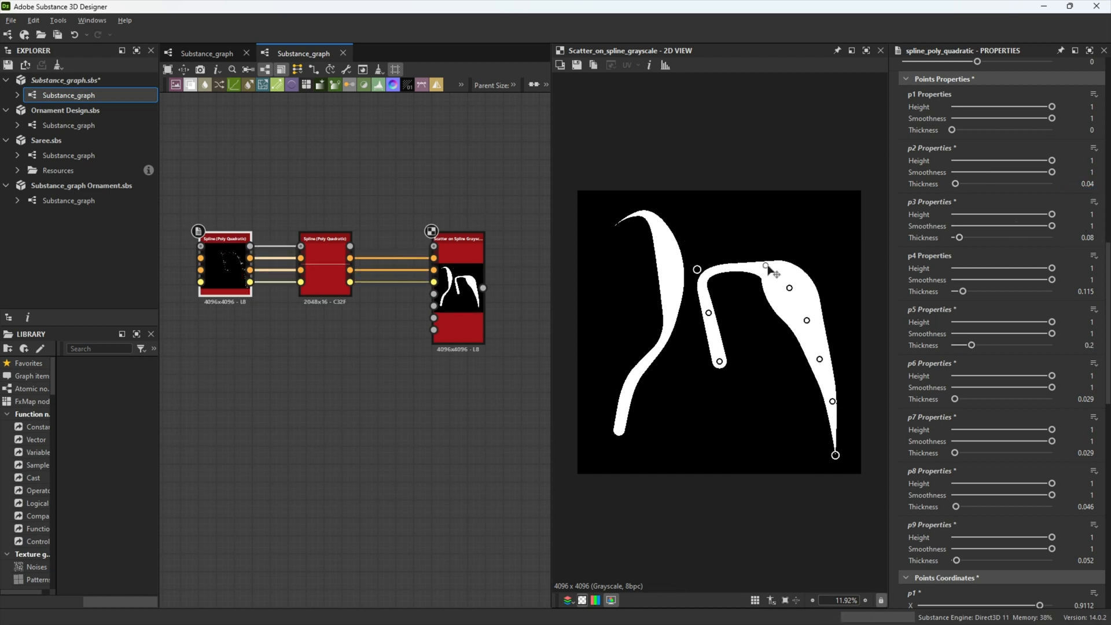
Step: Reduce the original spline to 7 points, set p7's thickness to 0 and gather the last points at the leaf's upper tip
scroll(950, 159, up, 3)
drag(1039, 158, 1014, 158)
scroll(956, 231, down, 5)
drag(955, 280, 948, 280)
drag(733, 260, 749, 257)
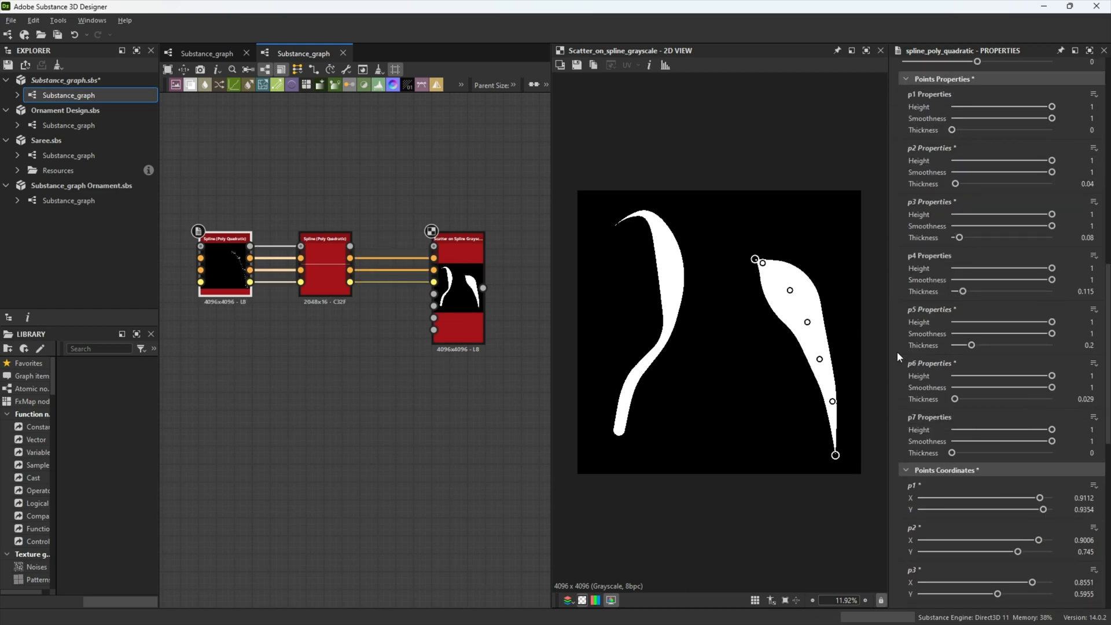
Step: Reduce the duplicated spline to 7 points, set p1 and p6 thickness to 0, and pull its points into a small upper-left leaf
click(324, 266)
scroll(960, 349, up, 5)
drag(1039, 159, 1014, 158)
scroll(960, 350, down, 3)
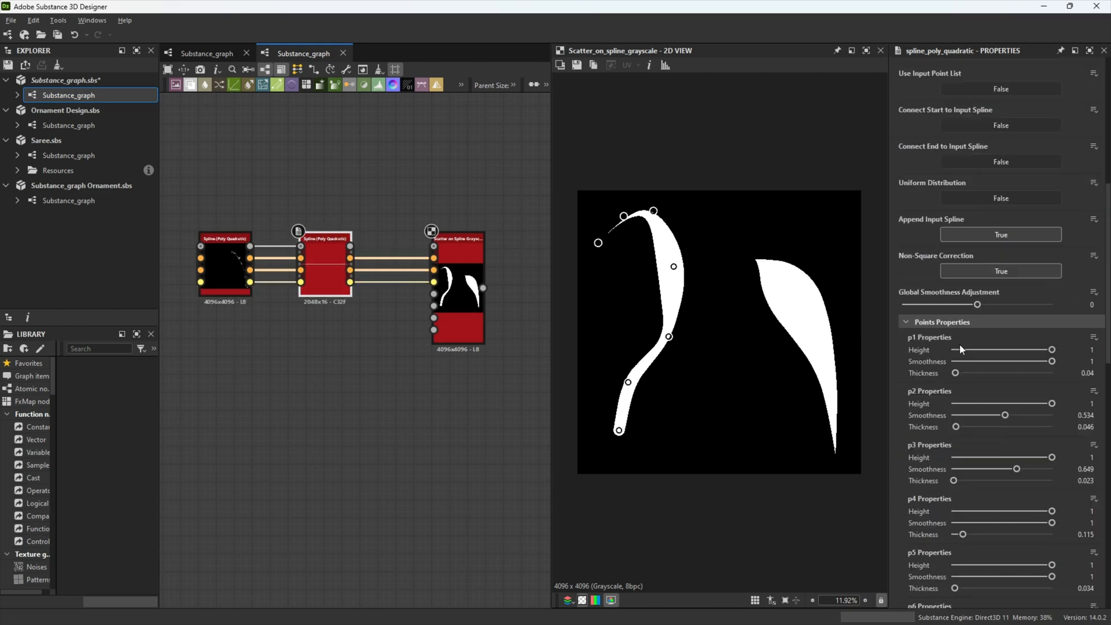
drag(629, 382, 668, 337)
drag(700, 355, 702, 344)
drag(679, 301, 693, 307)
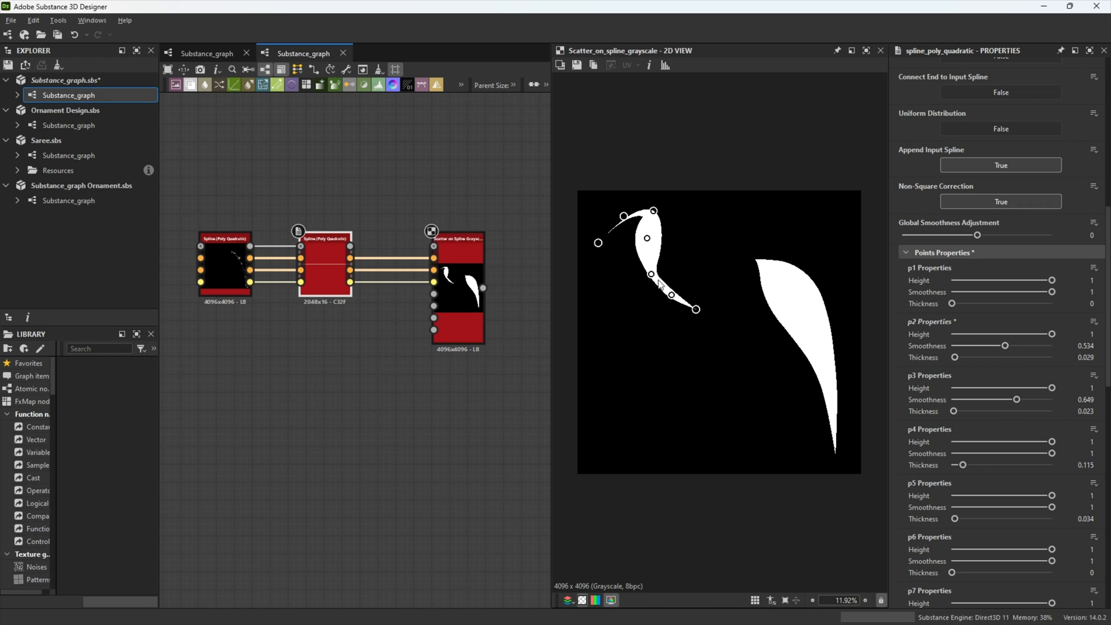
Step: Refine the small leaf with 6 points, thickness 0.02 at p2 and 0.04 at p3, and repositioned points for a smooth outline
scroll(605, 210, up, 5)
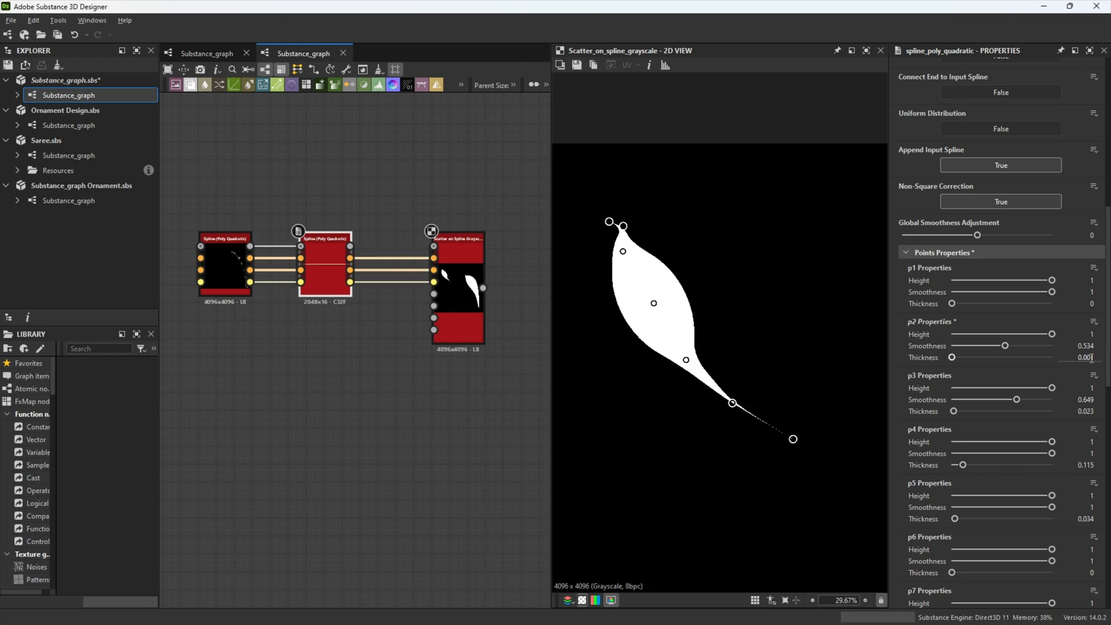
scroll(1099, 360, up, 5)
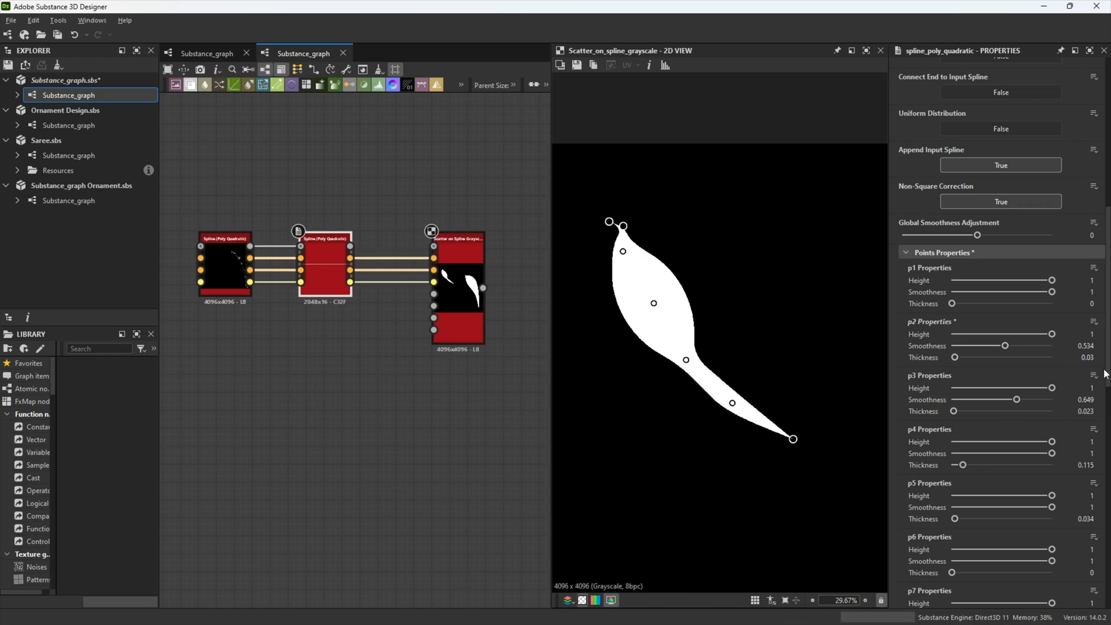
drag(653, 304, 654, 325)
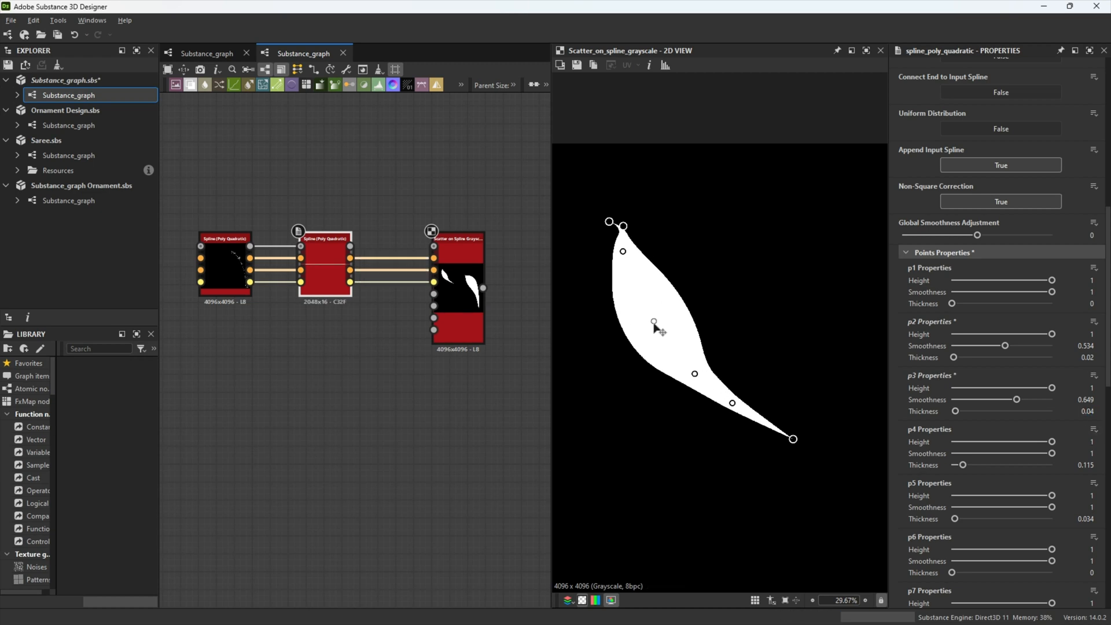
scroll(629, 284, up, 8)
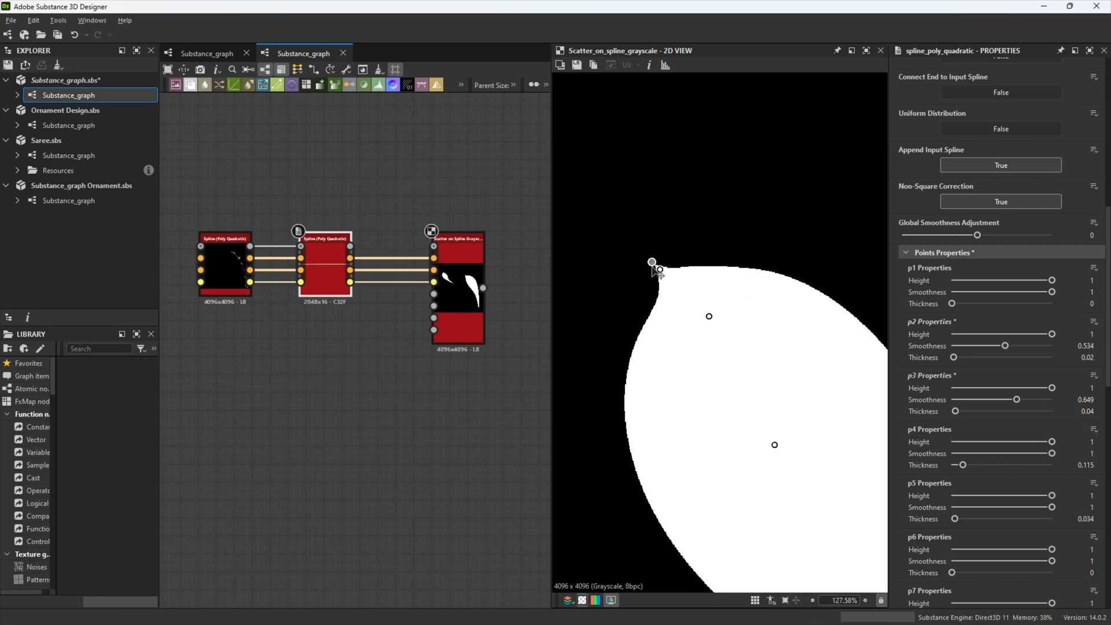
scroll(686, 331, down, 7)
drag(732, 389, 729, 394)
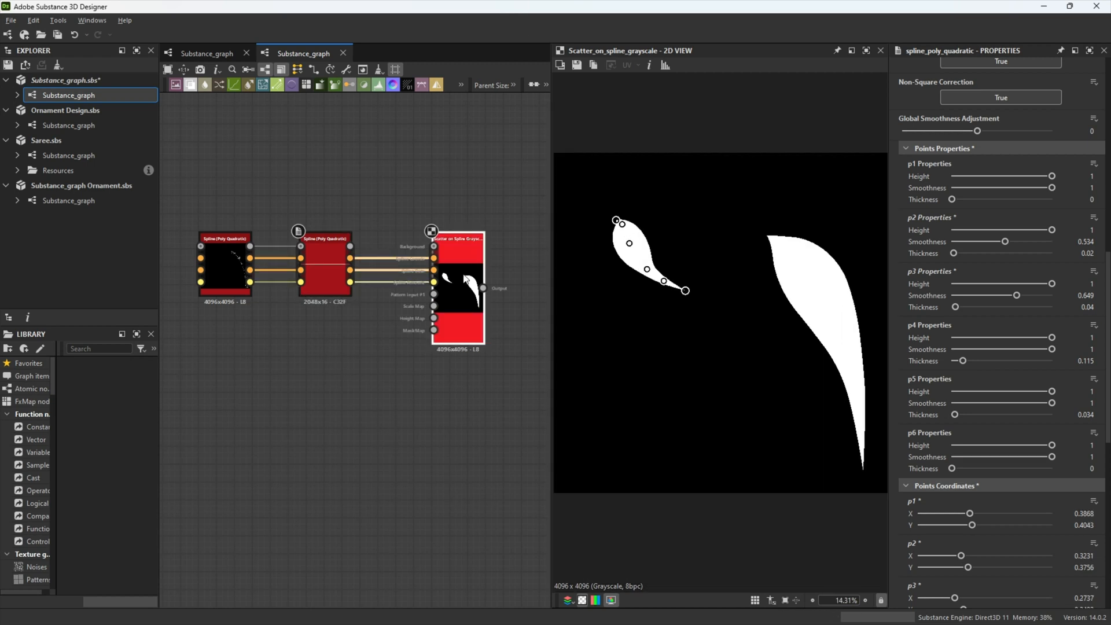
Step: Duplicate the two spline nodes with their scatter node, place the copy below the original, and display the copied scatter's result
click(440, 238)
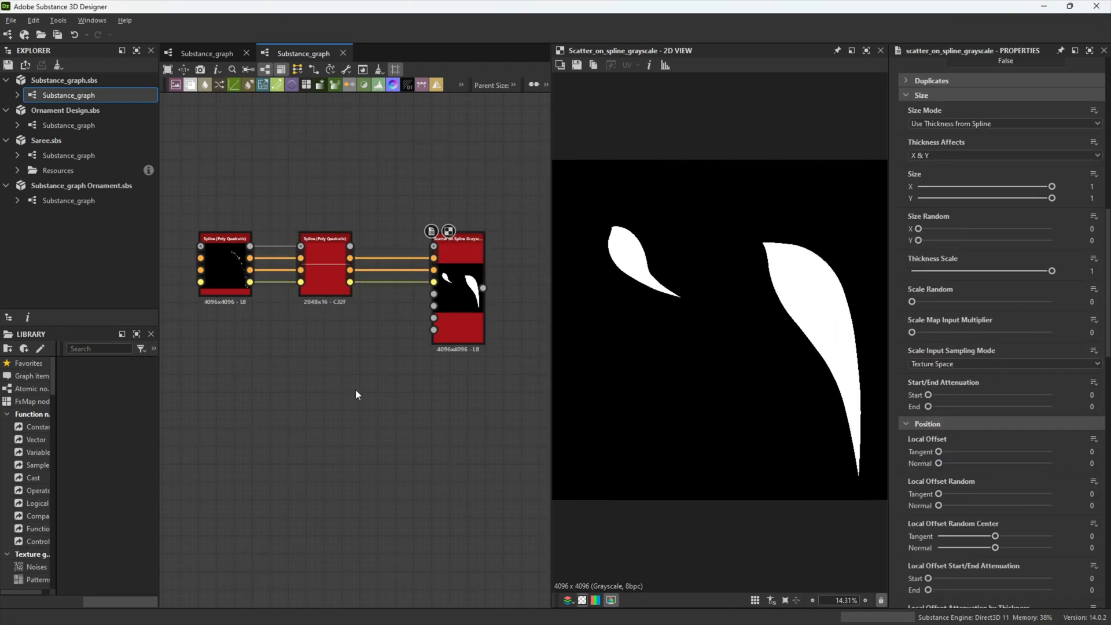
scroll(360, 392, down, 1)
middle_drag(359, 397, 366, 325)
scroll(363, 326, down, 1)
scroll(363, 325, down, 1)
scroll(352, 330, down, 1)
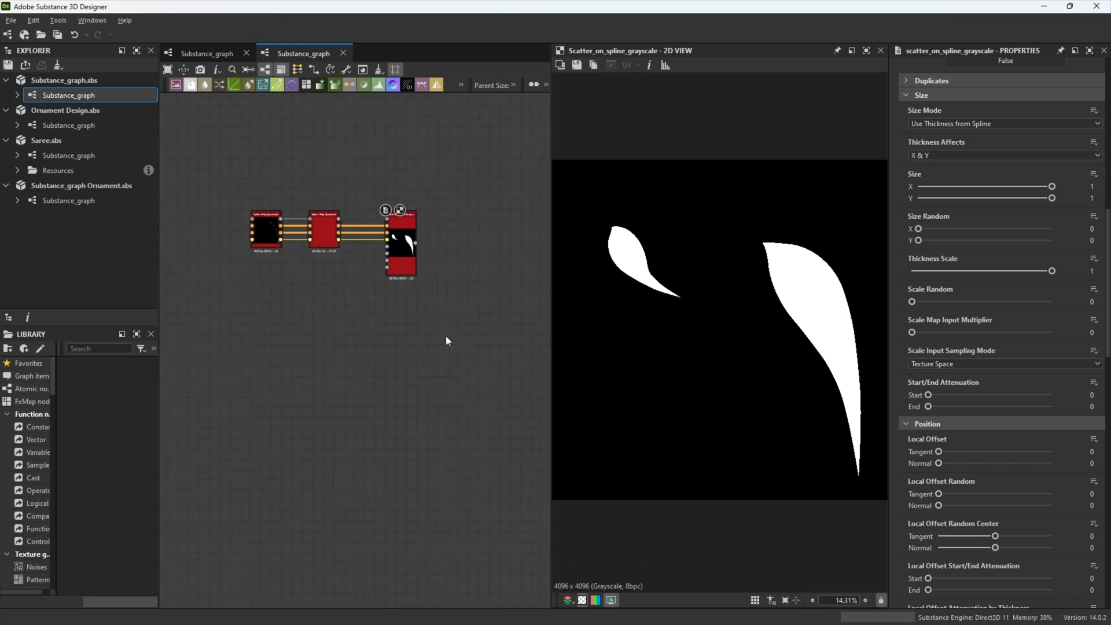
drag(221, 218, 221, 202)
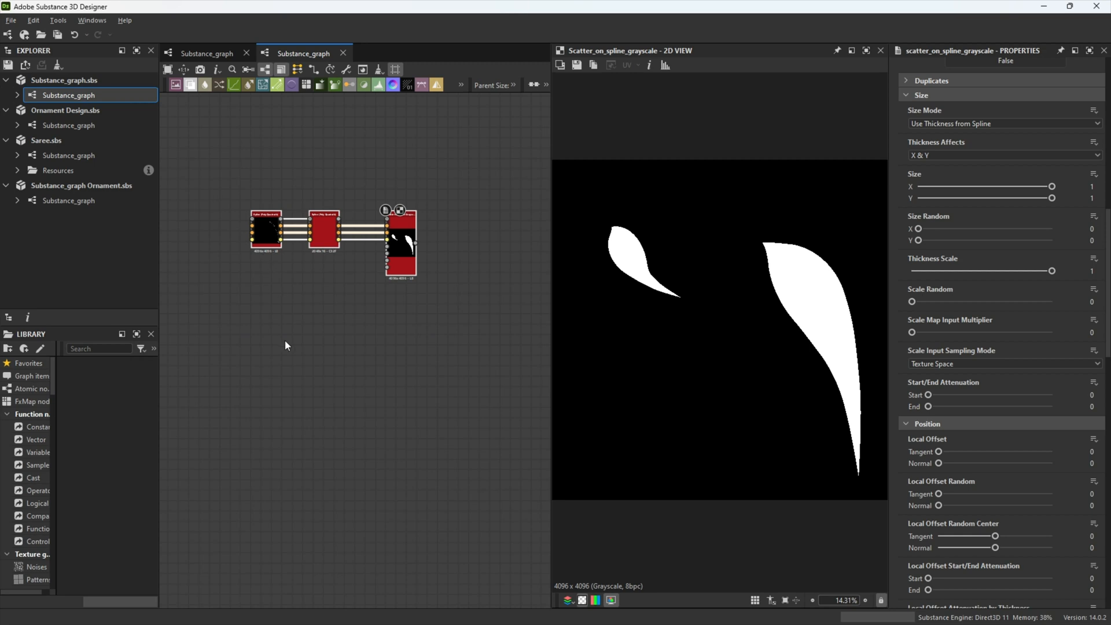
key(ctrl+v)
drag(375, 400, 407, 358)
click(388, 404)
double_click(394, 366)
Step: Reshape the two copied splines into new leaves by adjusting the points amount and repositioning their points
click(324, 344)
scroll(683, 278, up, 4)
scroll(969, 231, up, 4)
drag(969, 126, 984, 126)
scroll(984, 289, down, 3)
drag(806, 449, 806, 485)
click(266, 344)
scroll(731, 347, down, 2)
middle_drag(732, 410, 788, 431)
drag(743, 268, 707, 290)
Step: Add two more spline copies ahead of the duplicated chain and shape them into a thin spiral stem with 0.01 point thickness
key(ctrl+v)
scroll(707, 289, down, 2)
click(1087, 253)
text(0.01)
scroll(734, 144, up, 3)
scroll(690, 372, down, 2)
key(ctrl+v)
scroll(1001, 243, up, 6)
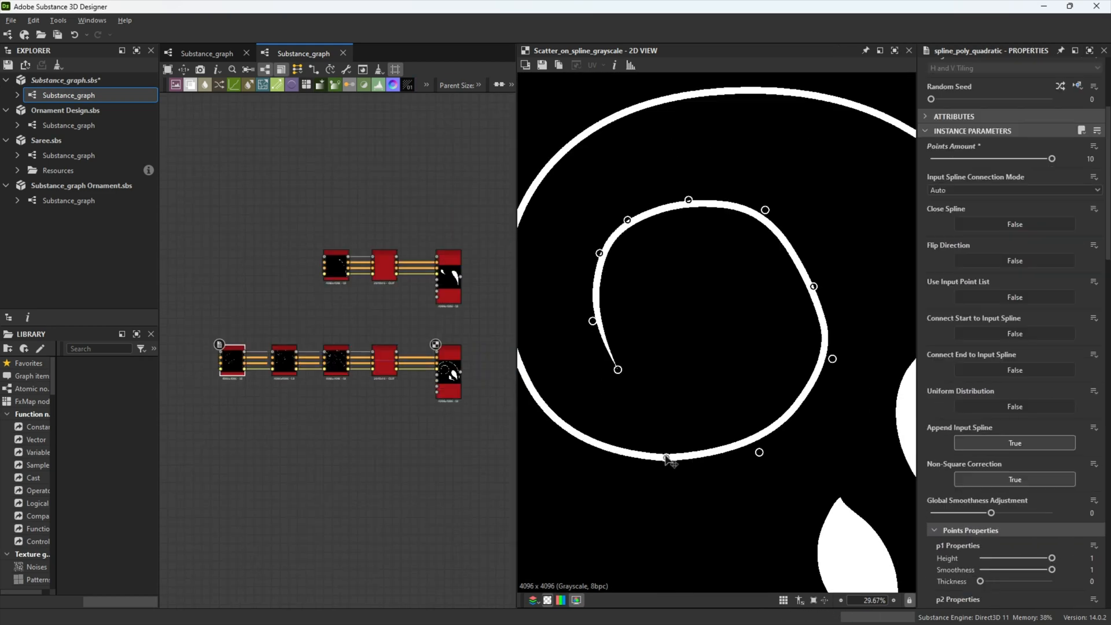
Step: Lower the points amount of the spiral's inner spline, thicken its points and move them to form a leaf-shaped inner end
drag(1051, 164, 1027, 164)
scroll(1001, 289, down, 4)
drag(980, 432, 989, 431)
drag(713, 269, 593, 266)
scroll(752, 347, down, 3)
Step: Add another spline copy to the chain, set it to 6 points, and shape it into a teardrop leaf beside the spiral's outer side
key(ctrl+v)
drag(817, 434, 583, 271)
scroll(672, 366, up, 2)
scroll(1001, 243, up, 6)
drag(999, 158, 982, 159)
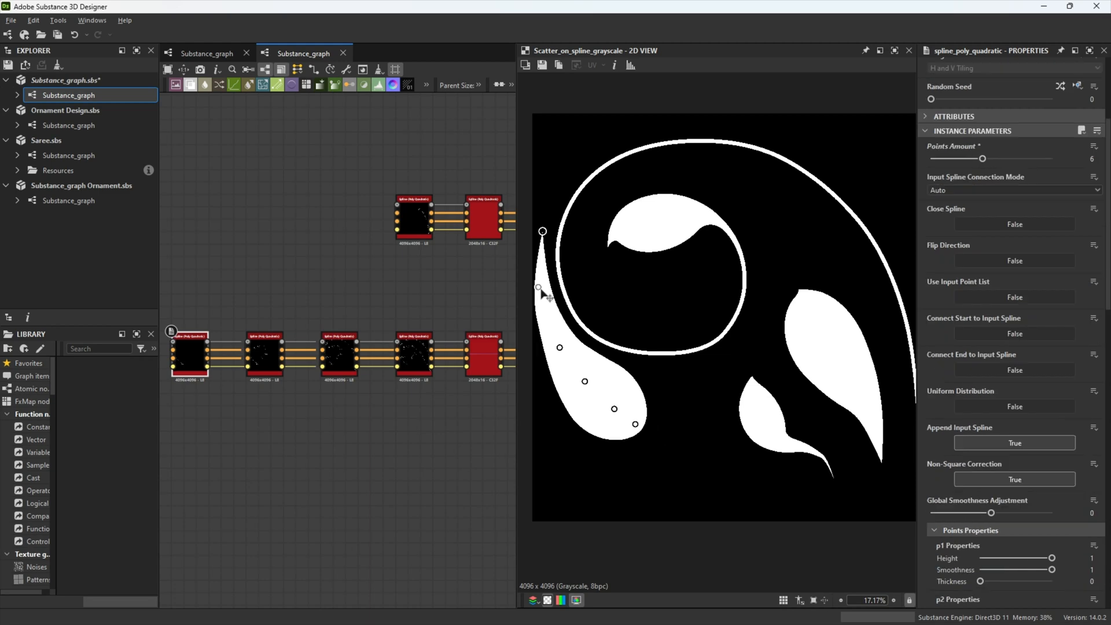
scroll(1001, 243, down, 5)
drag(982, 254, 980, 254)
Step: Connect a Transformation 2D node to the output of each of the two scatter nodes
click(415, 398)
middle_drag(503, 410, 252, 467)
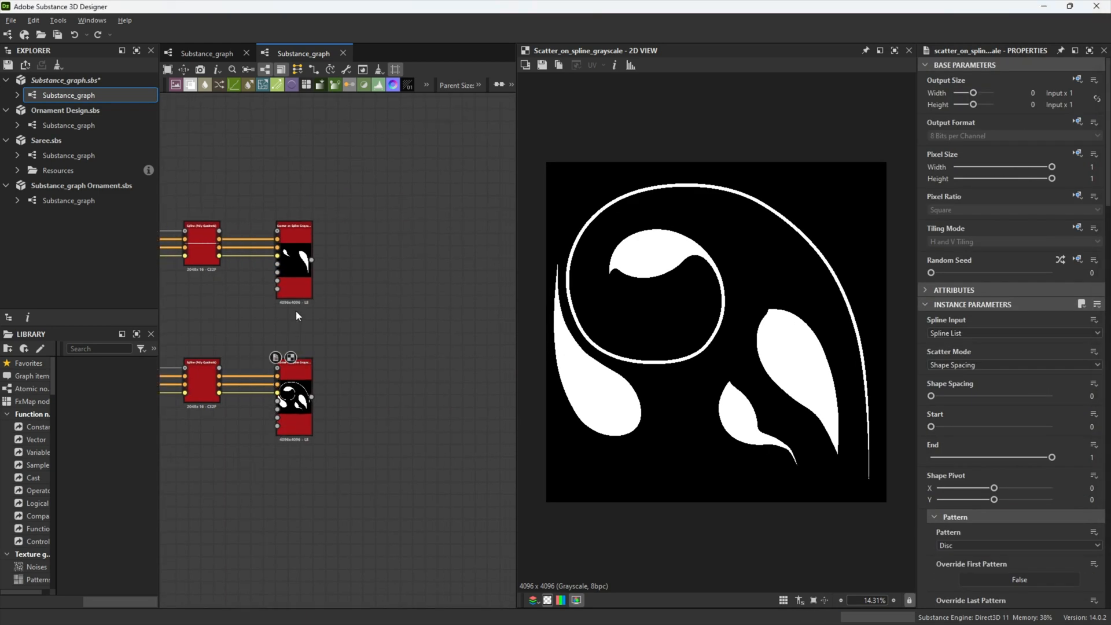
drag(312, 260, 387, 258)
text(transformation)
key(Return)
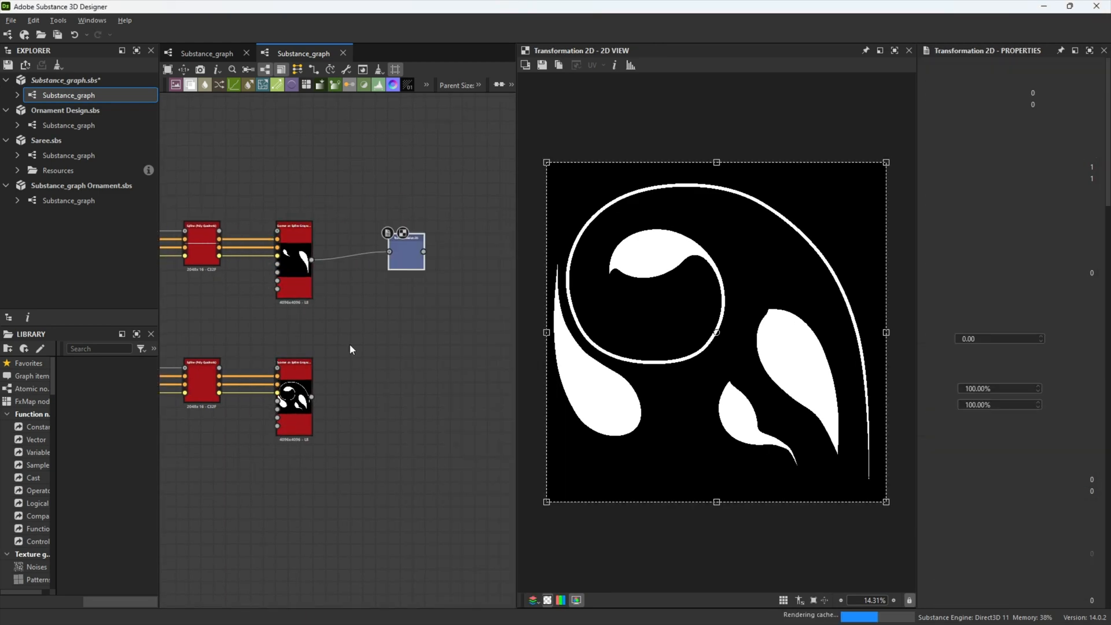
drag(313, 398, 389, 413)
text(transformation)
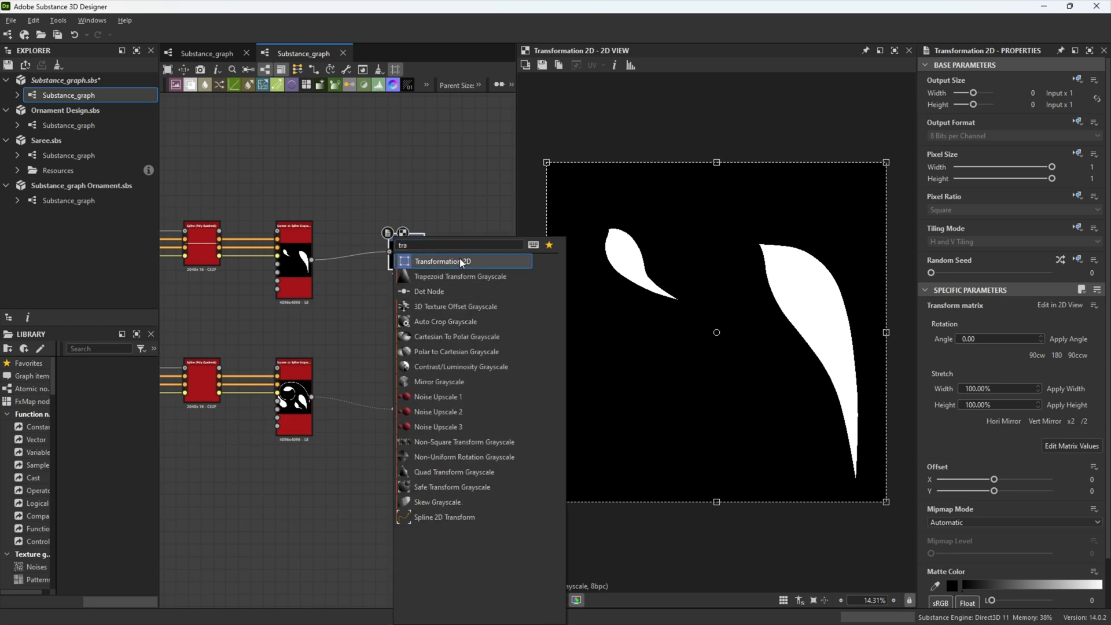
key(Return)
Step: Set the tiling mode of both Transformation 2D nodes to absolute with No Tiling
click(1077, 228)
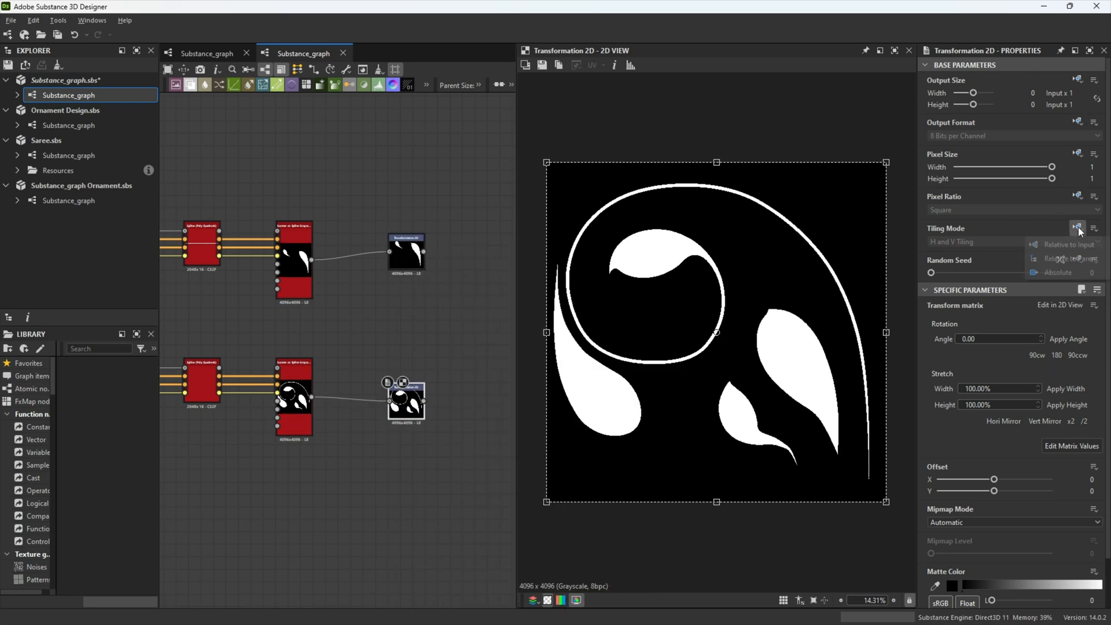
click(1057, 273)
click(990, 242)
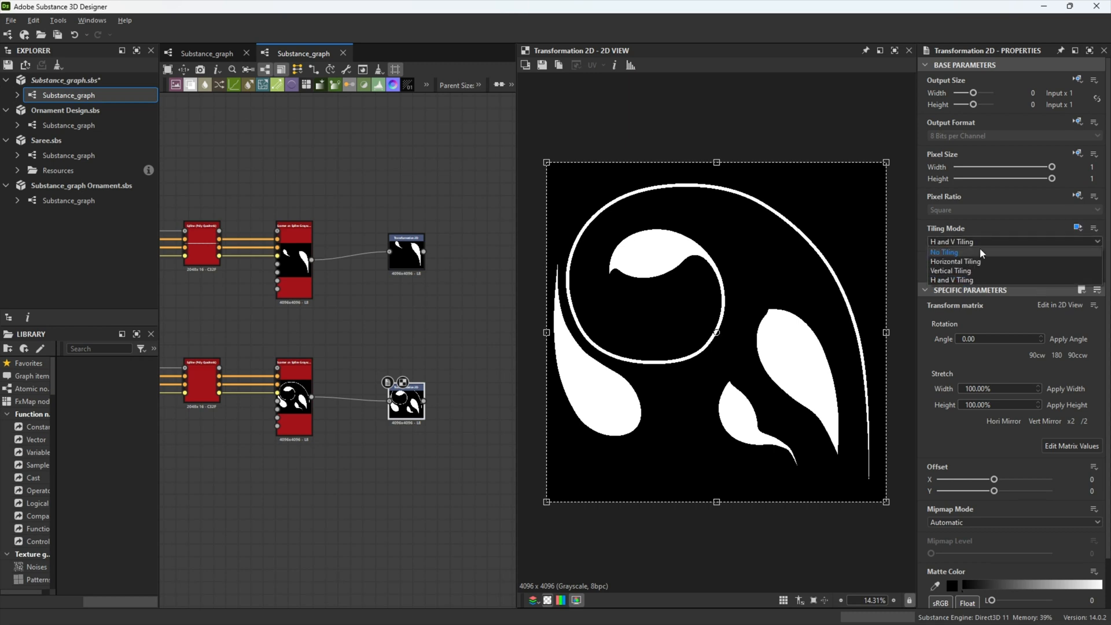
click(963, 253)
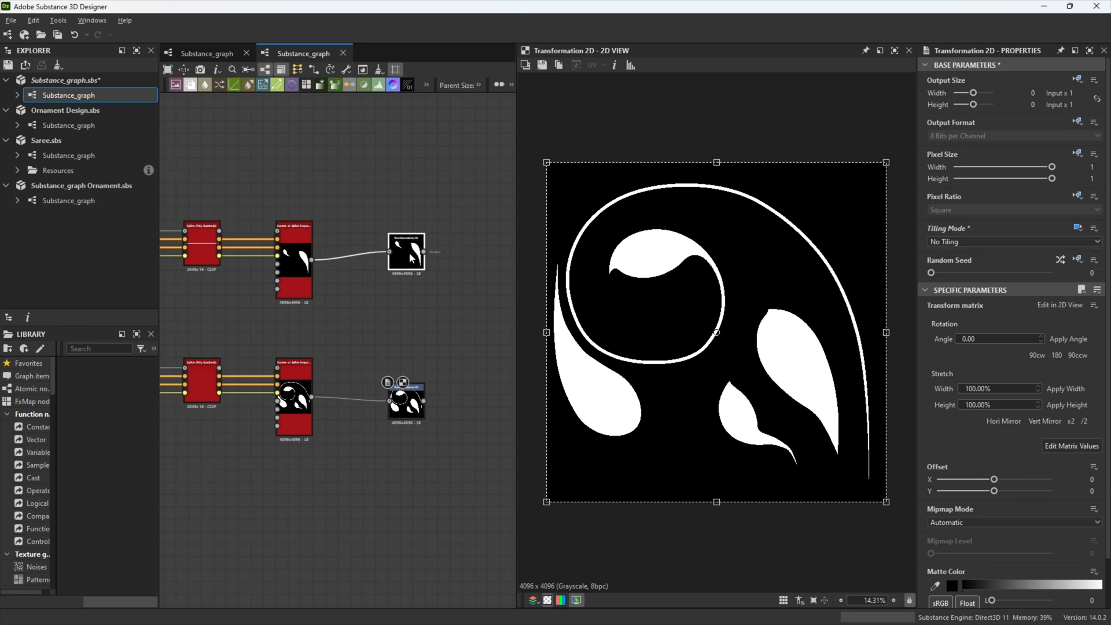
click(1083, 227)
click(1071, 273)
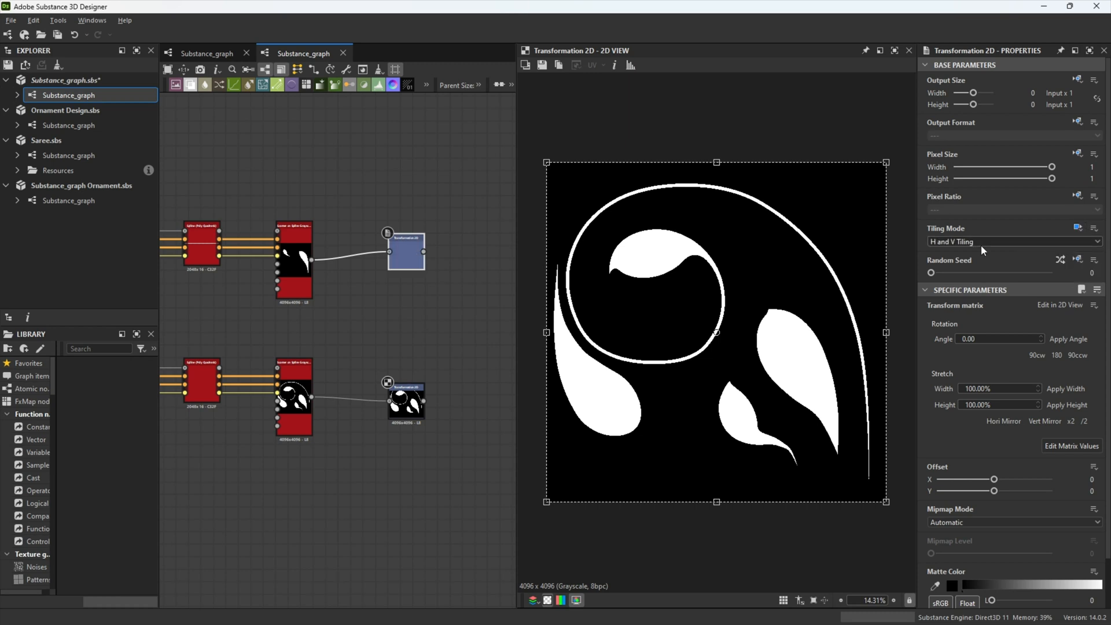
click(970, 241)
click(964, 253)
middle_drag(414, 331, 324, 312)
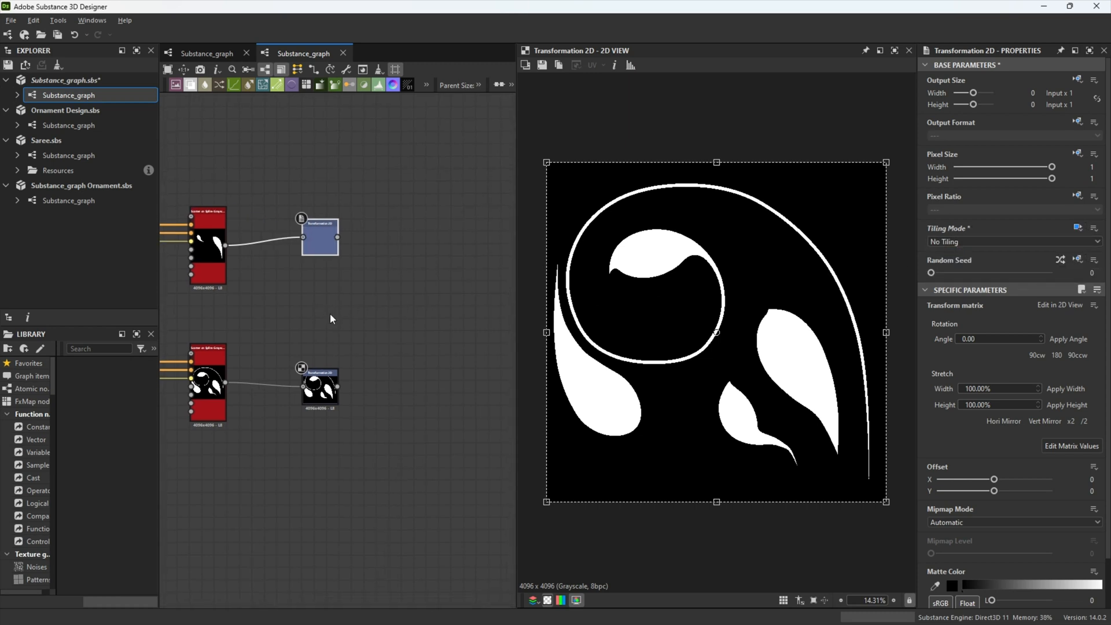
Step: Combine the two transformations in a Blend node set to Add (Linear Dodge) and swap its two inputs
drag(337, 238, 446, 331)
click(468, 276)
drag(337, 385, 440, 325)
click(955, 349)
click(958, 369)
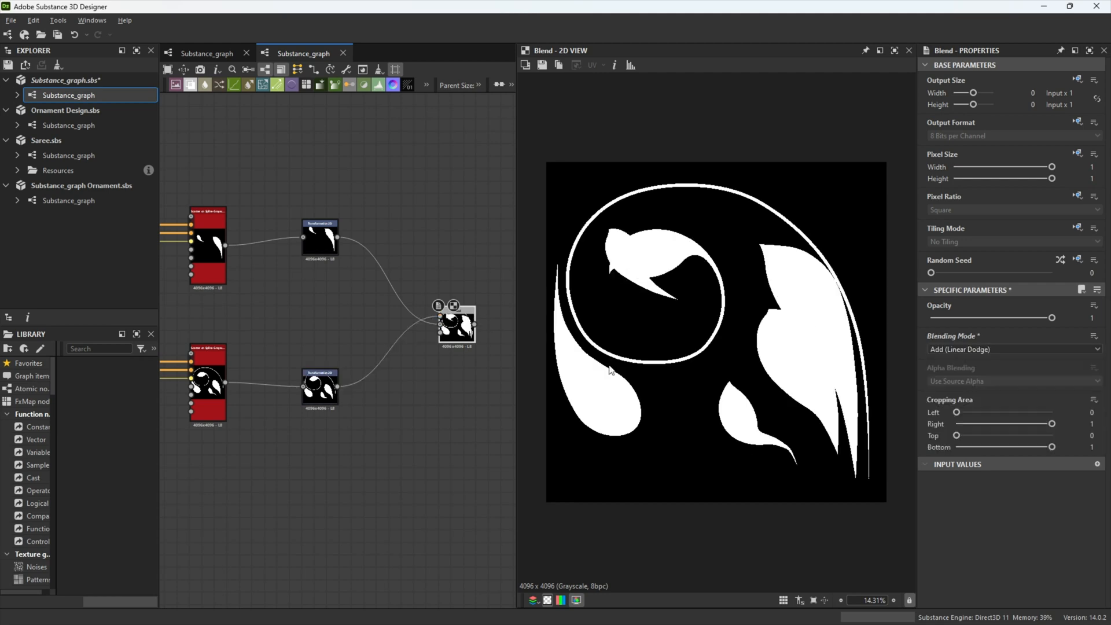
drag(427, 269, 425, 375)
key(x)
drag(455, 326, 444, 326)
Step: Scale down the two-leaf layer toward the upper right and shrink the spiral layer slightly, offset to about 0.05, 0.01
click(321, 238)
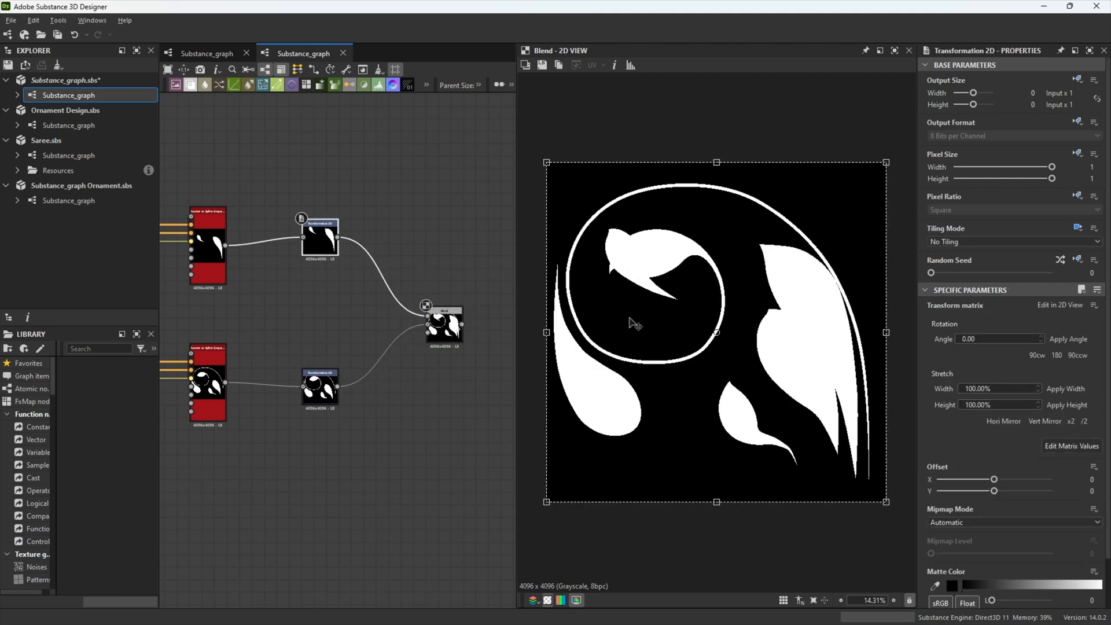
drag(880, 171, 820, 200)
click(320, 386)
drag(885, 162, 850, 191)
drag(776, 362, 764, 357)
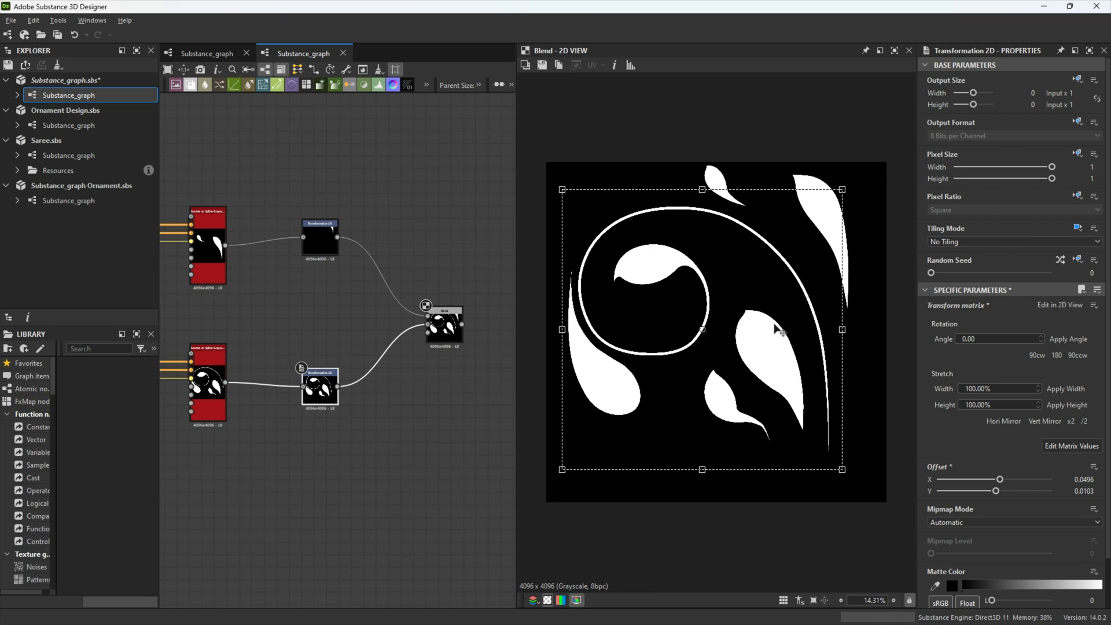
Step: Enlarge the two-leaf layer and offset it to about -0.1956, 0.3278, and move the spiral layer to offset -0.0702, -0.1054
click(322, 236)
drag(823, 214, 828, 219)
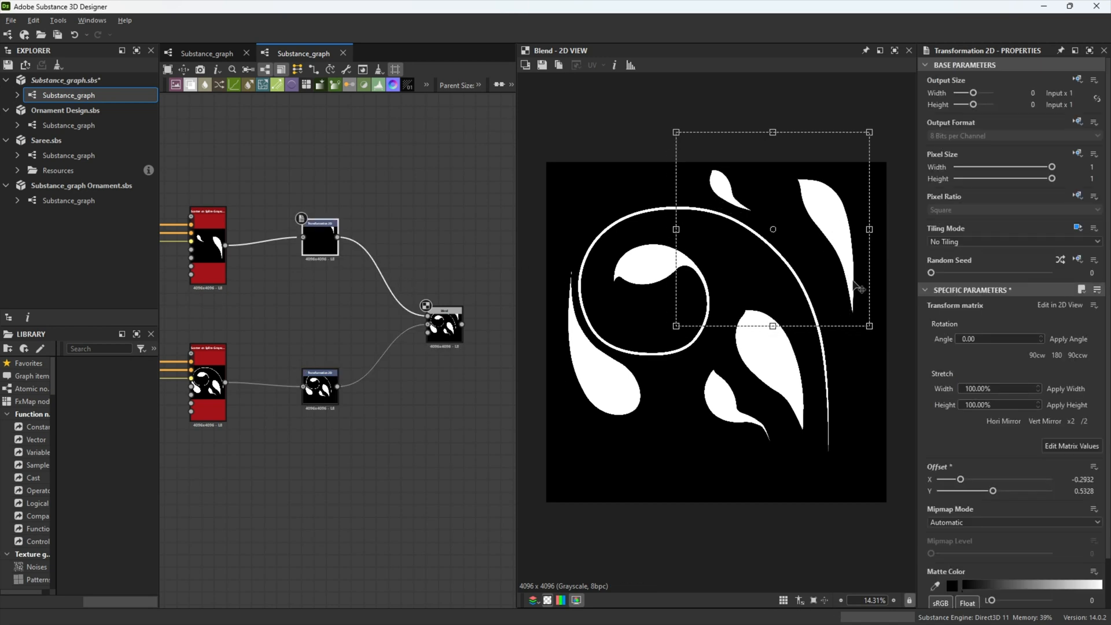
drag(868, 326, 880, 349)
drag(857, 276, 848, 298)
click(322, 397)
drag(717, 404, 742, 415)
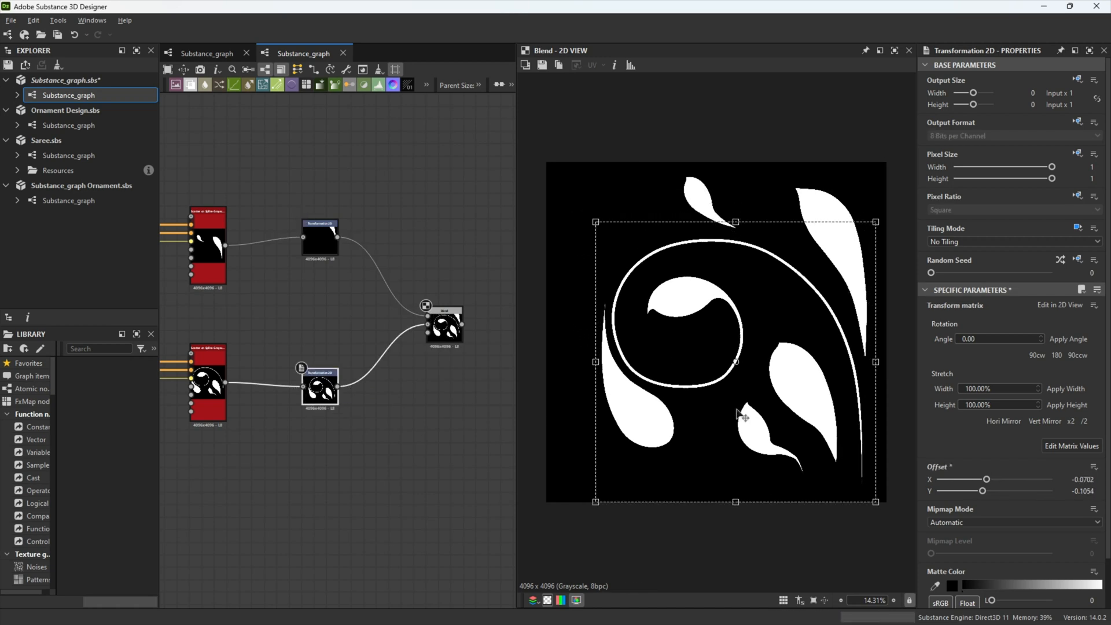
Step: Append a Mirror Grayscale node to the blend and set its Axis X Offset to 0.57
click(442, 339)
scroll(433, 418, down, 2)
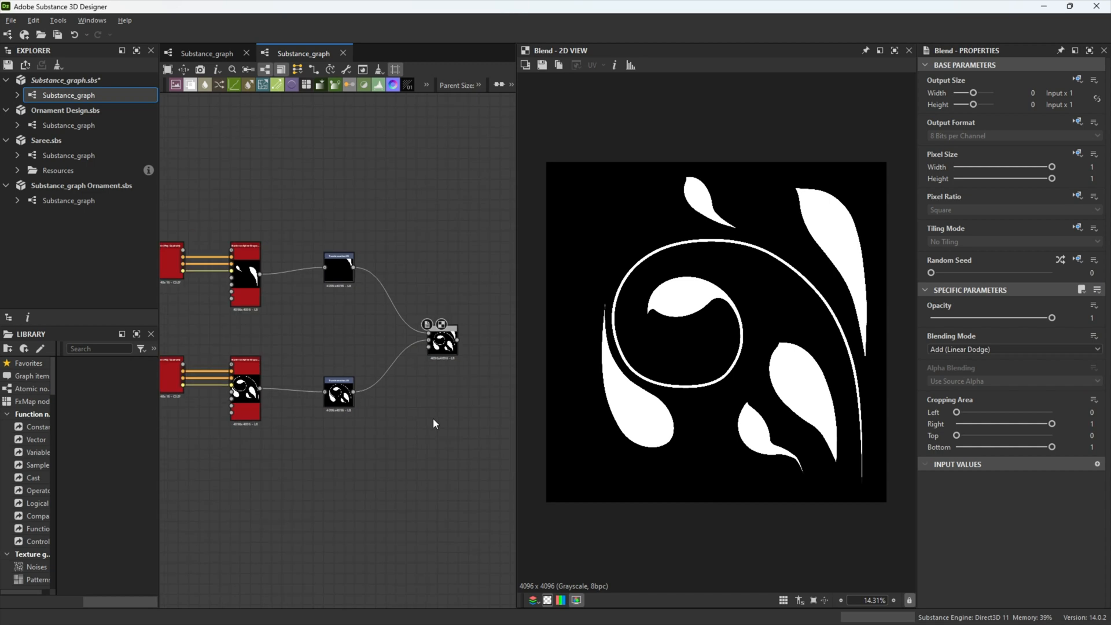
middle_drag(325, 479, 430, 480)
middle_drag(319, 509, 218, 497)
scroll(482, 388, up, 2)
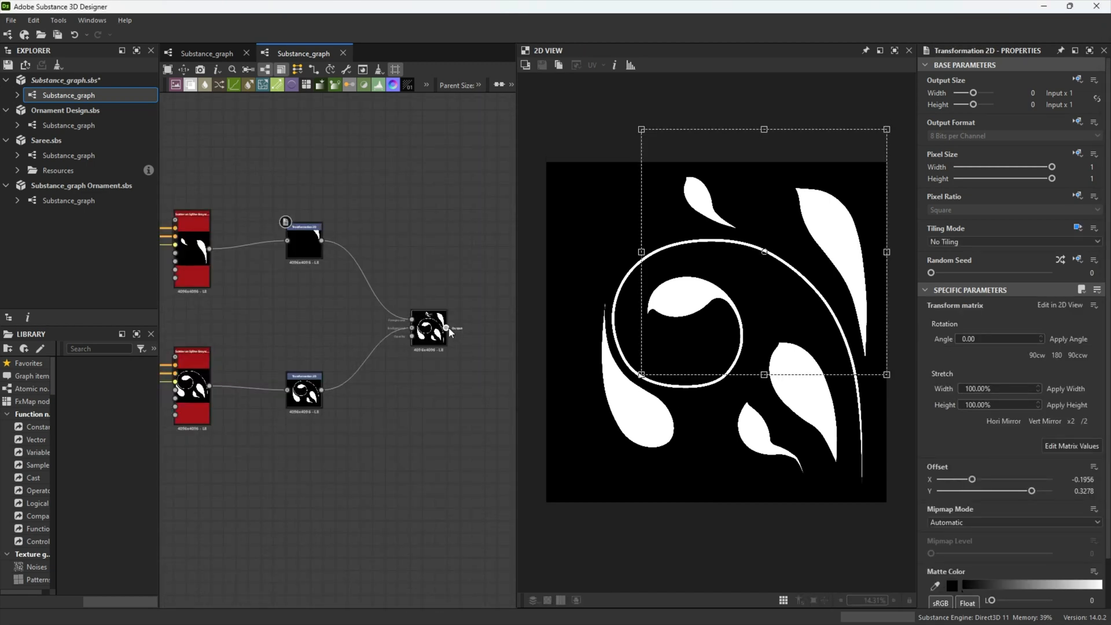
drag(447, 329, 489, 333)
text(mi)
click(507, 265)
scroll(449, 373, down, 1)
middle_drag(450, 373, 304, 450)
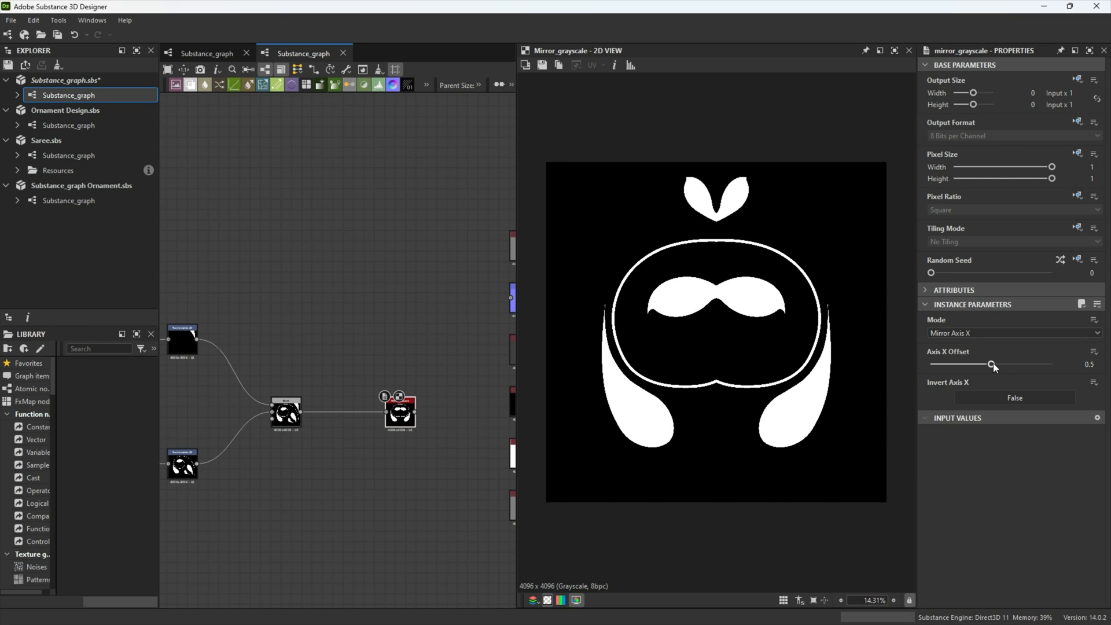
mouse_move(995, 364)
mouse_down()
mouse_move(1039, 365)
mouse_move(999, 364)
mouse_up()
Step: Insert a Transformation 2D between the blend and the mirror, scale the ornament to about half, and offset it to 0.5, 0.329
click(336, 412)
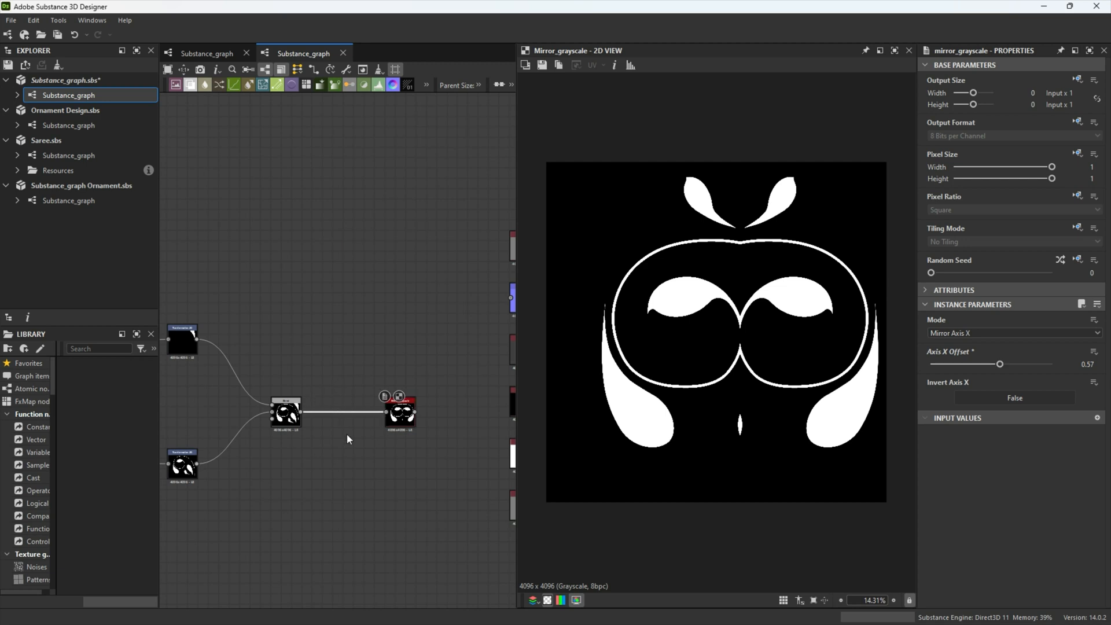
key(space)
click(391, 255)
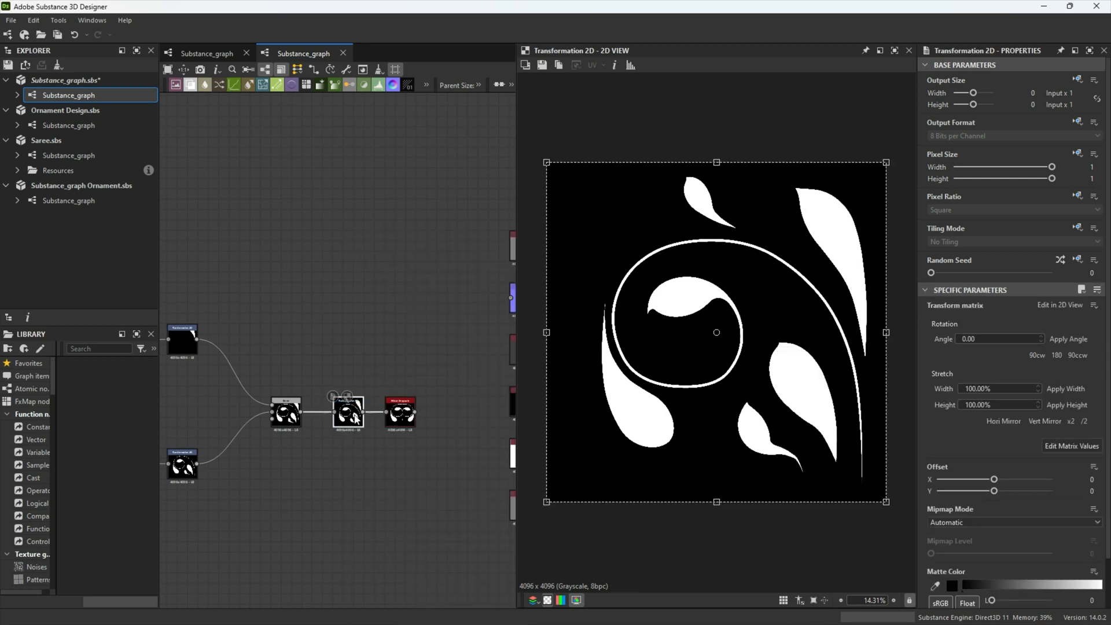
shift+drag(884, 162, 785, 245)
drag(751, 330, 665, 276)
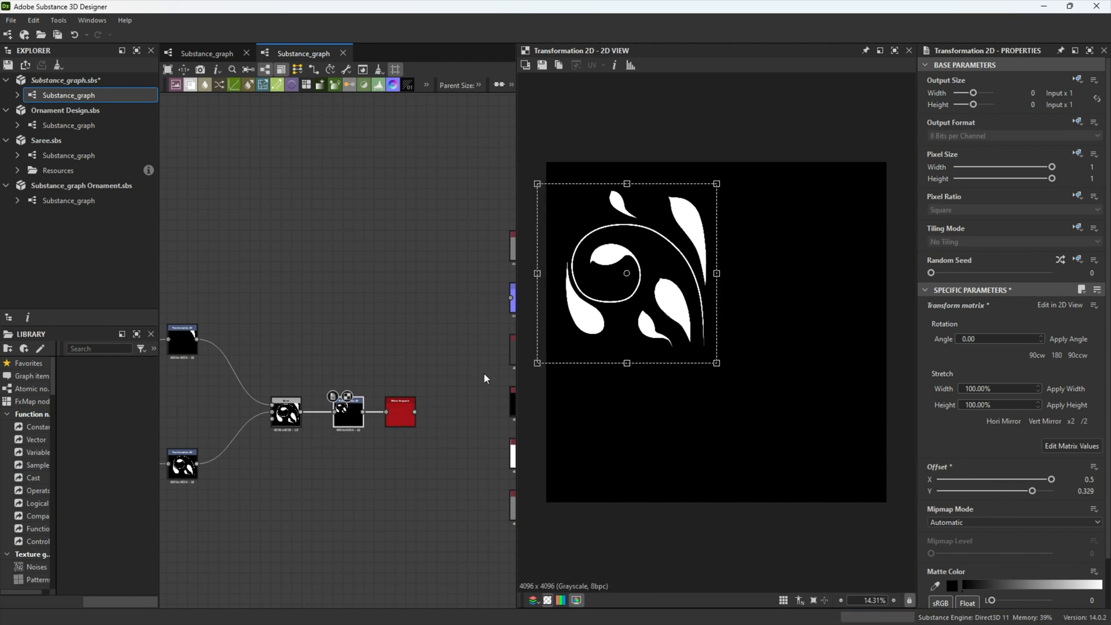
Step: Lower the mirror's Axis X Offset to bring the halves together, and reposition and rotate the ornament before mirroring
click(389, 422)
double_click(407, 408)
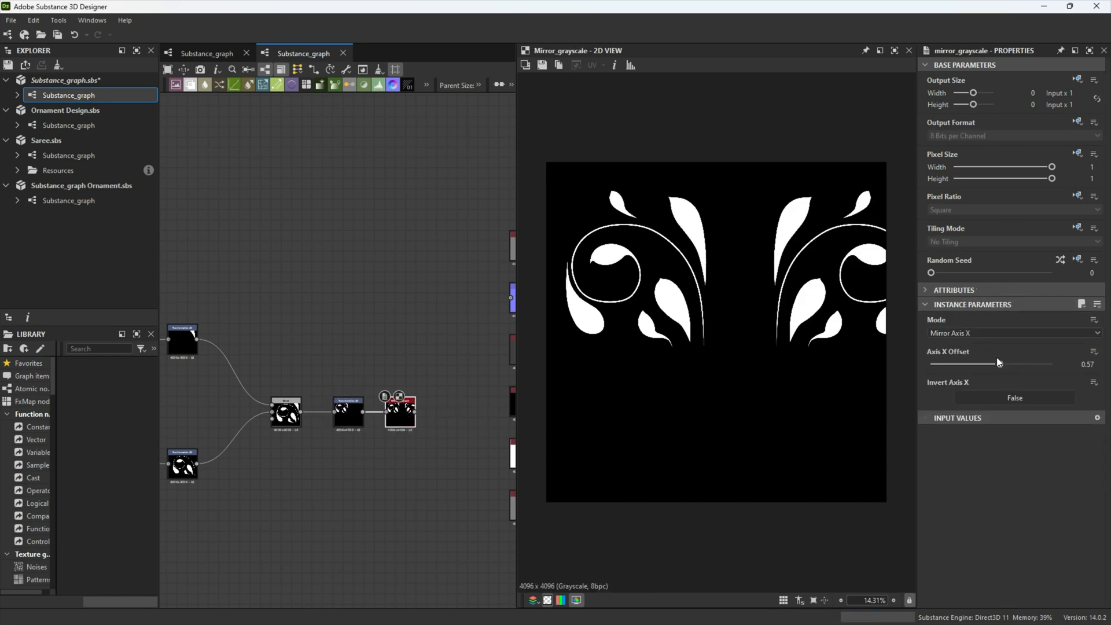
mouse_move(1000, 369)
mouse_down()
mouse_move(982, 369)
mouse_move(991, 369)
mouse_up()
click(356, 418)
drag(664, 301, 667, 291)
drag(730, 267, 723, 354)
drag(723, 354, 722, 355)
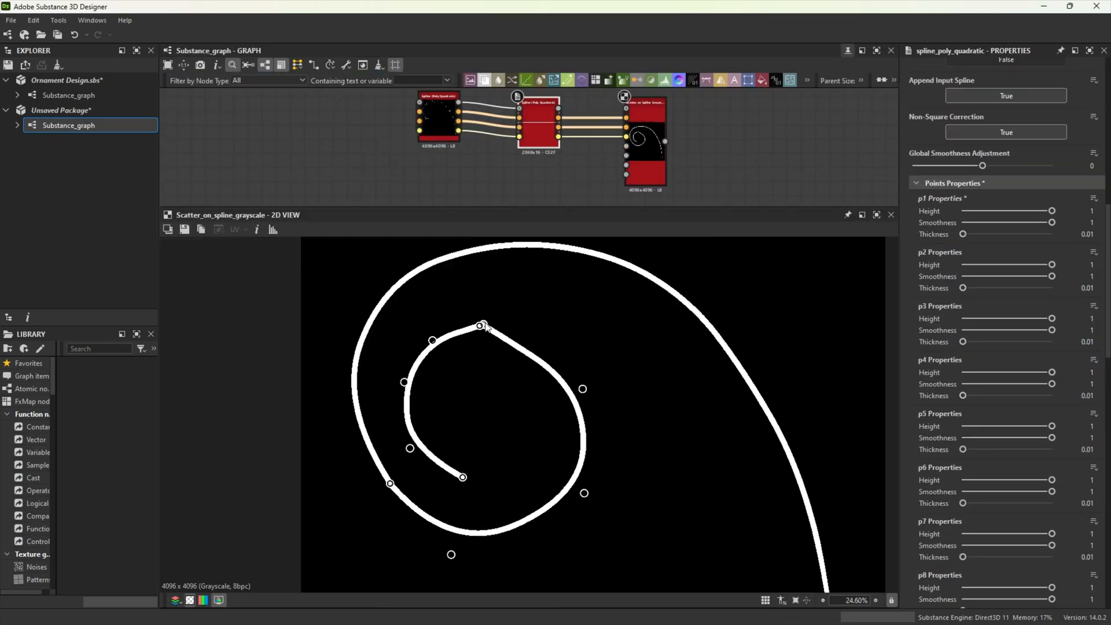
Step: Move the inner end point of the spiral spline farther into the spiral
drag(459, 473, 490, 467)
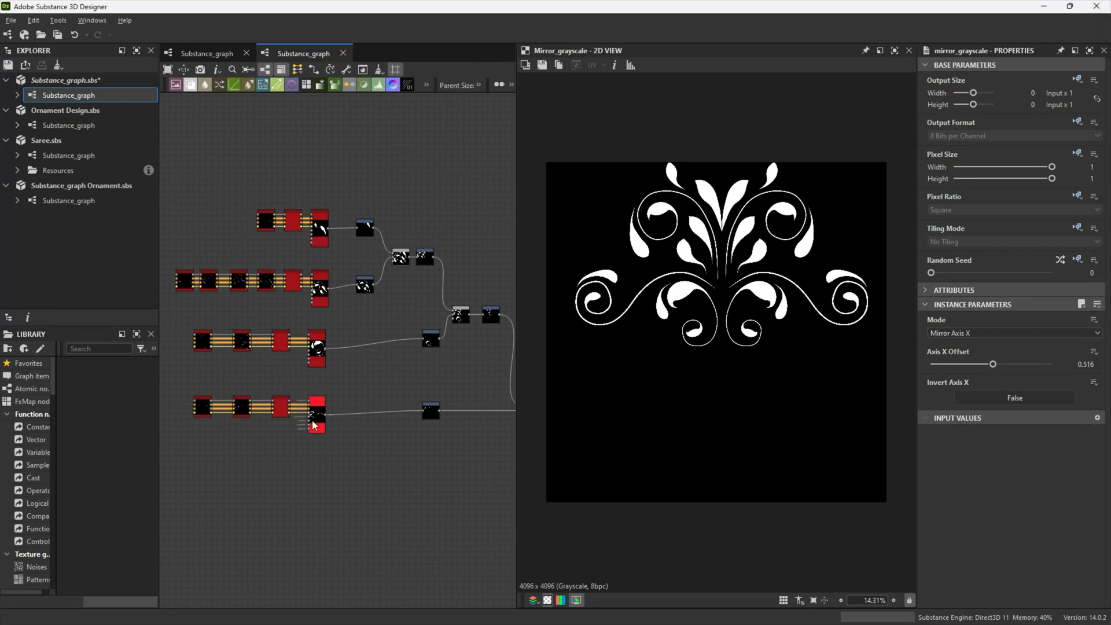
Step: Reposition the points of the 8-point spline in the second chain to refine the outer teardrop leaf's curve
click(322, 297)
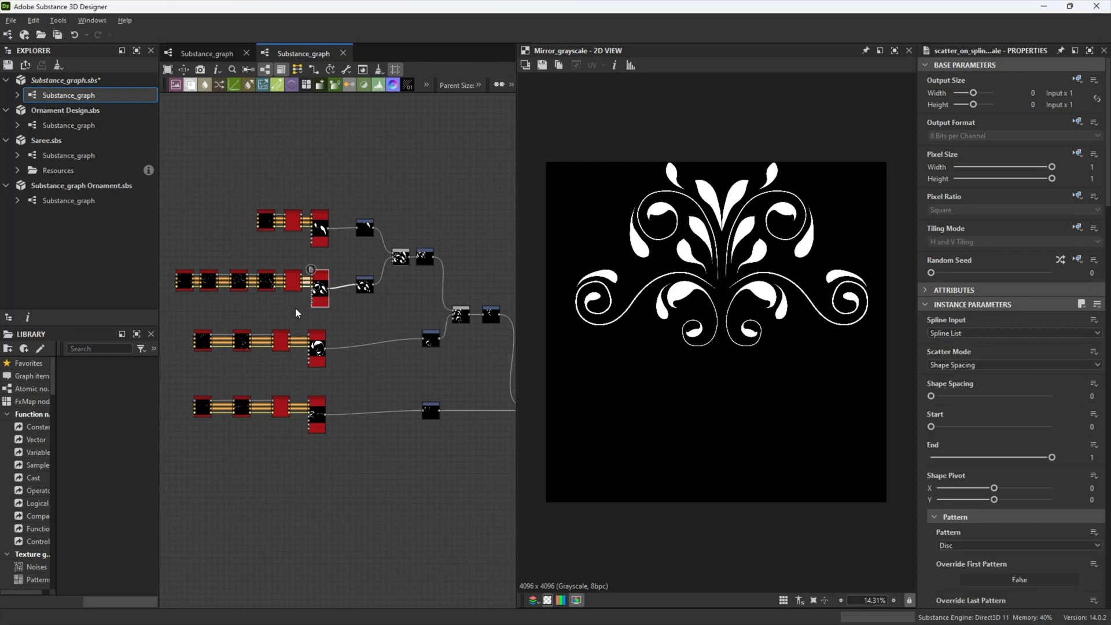
click(294, 284)
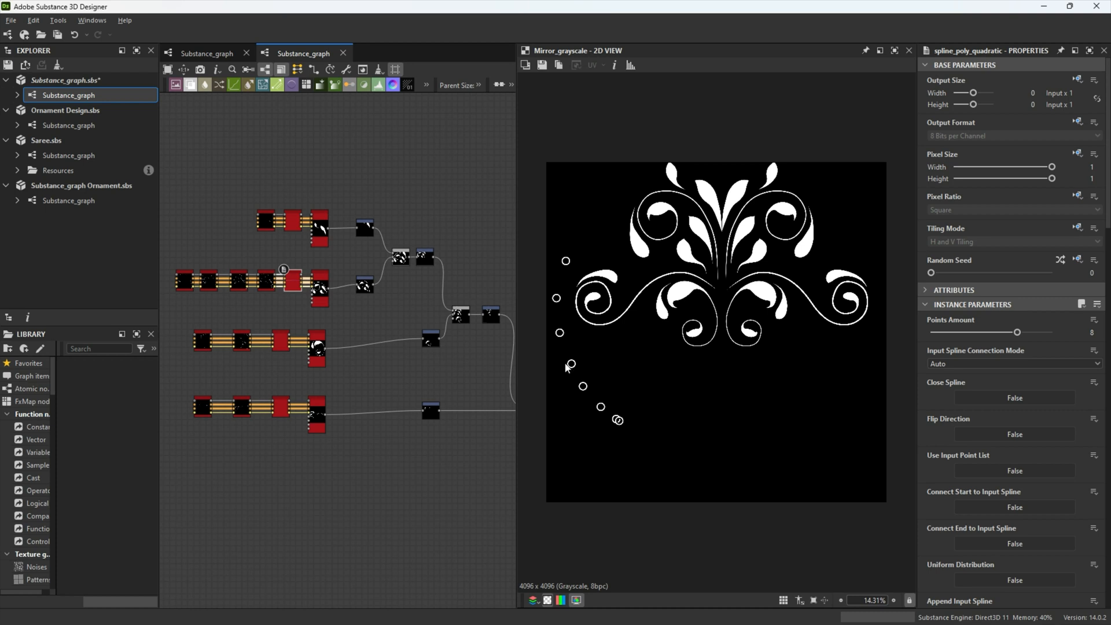
drag(578, 358, 575, 358)
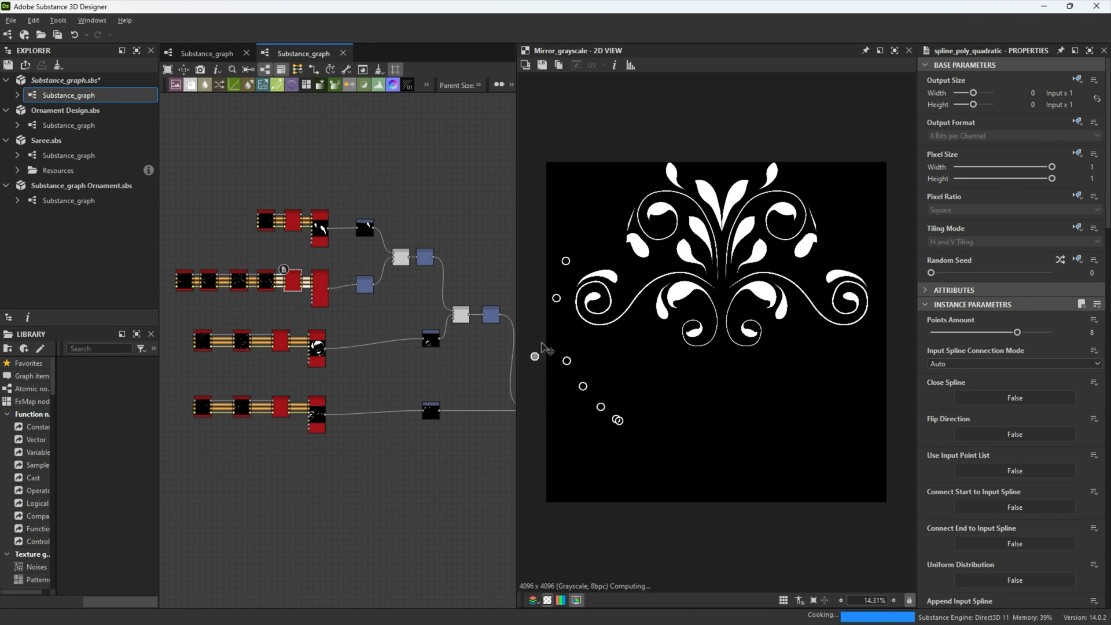
drag(561, 336, 572, 334)
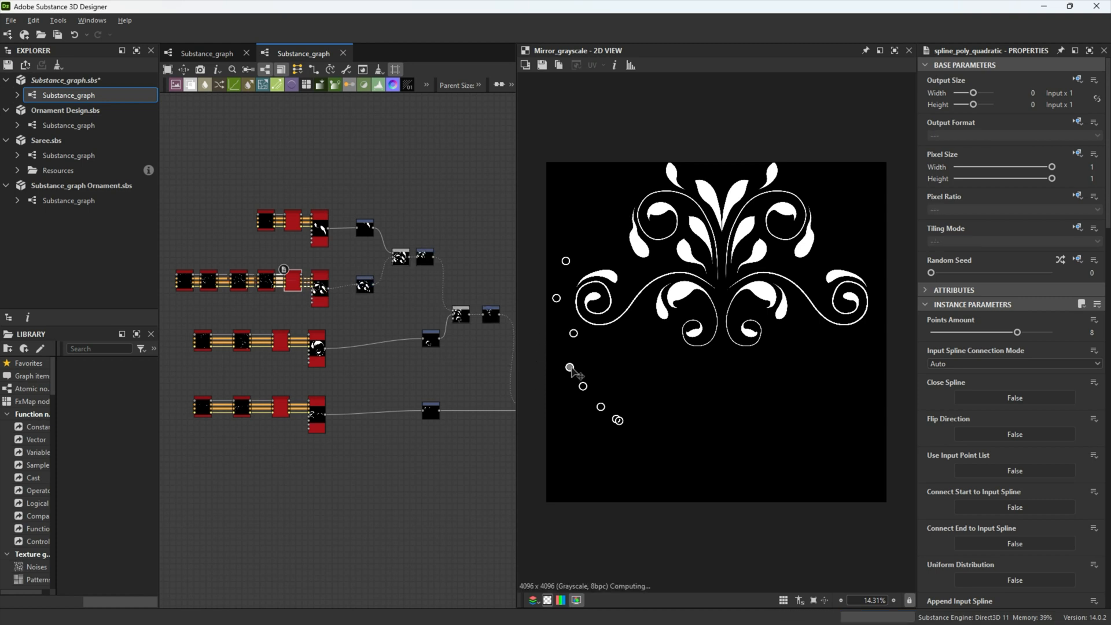
drag(584, 392, 609, 409)
Step: Adjust the transformation of the lower inner curl and shift the outer side curl slightly outward
click(435, 341)
mouse_move(704, 361)
mouse_down()
mouse_move(721, 365)
mouse_move(710, 363)
mouse_up()
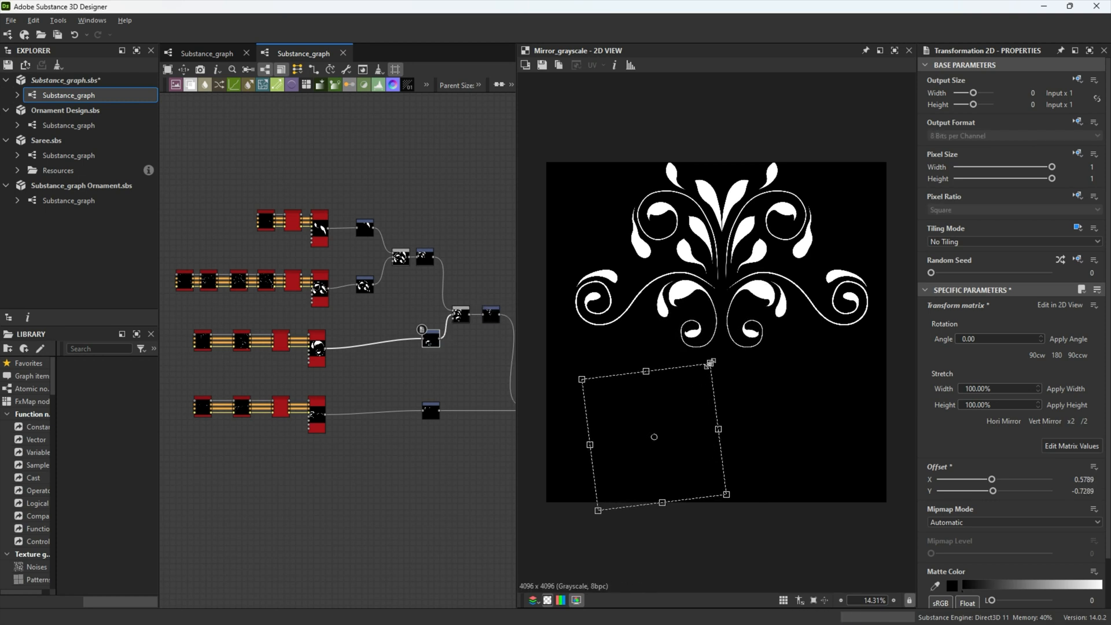
click(430, 411)
drag(671, 300, 664, 295)
Step: Rotate the combined upper ornament slightly, and fine-tune the rotation of the spiral layer within it
click(425, 255)
drag(786, 264, 790, 263)
click(364, 285)
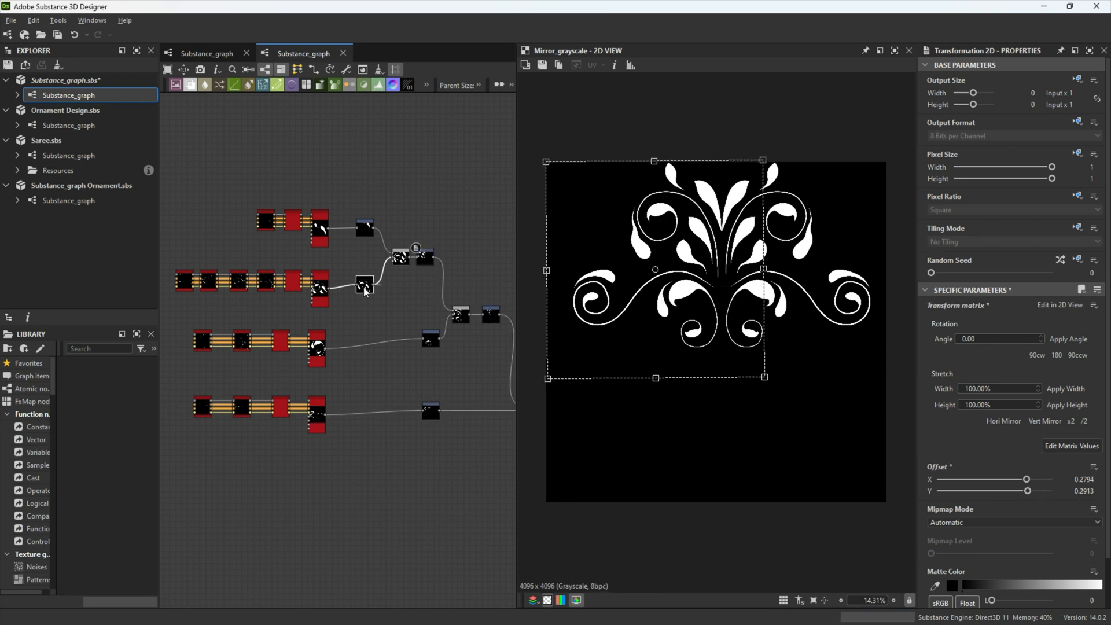
drag(852, 376, 855, 372)
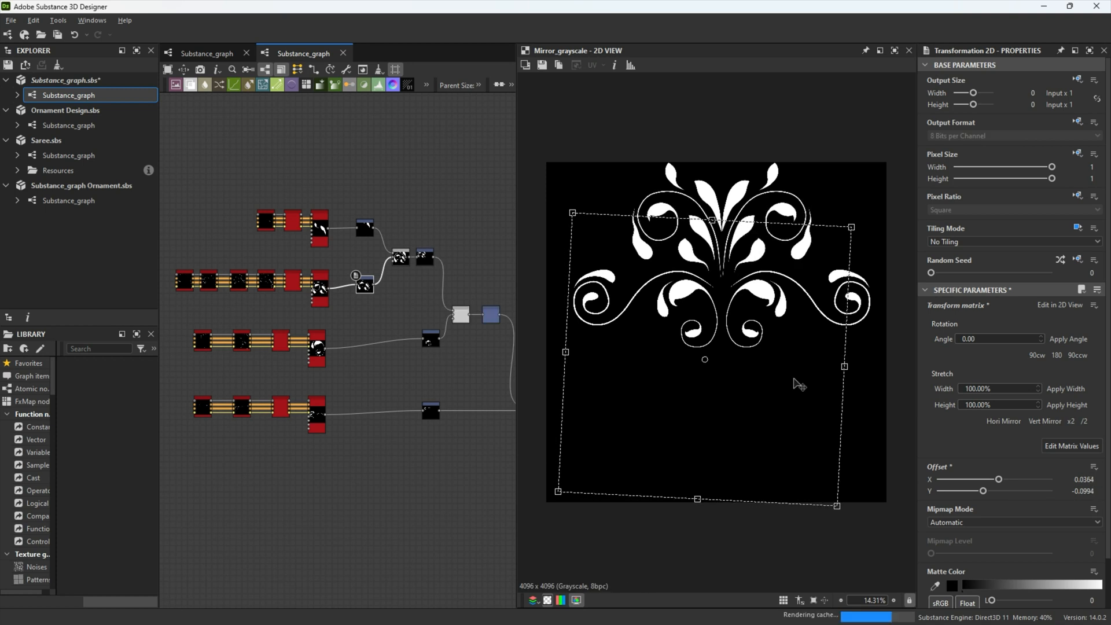
Step: Rotate and scale down the two-leaf layer slightly, and move it to offset about -0.0841, 0.3395
click(364, 227)
drag(873, 268, 871, 271)
drag(867, 150, 859, 153)
drag(782, 286, 788, 286)
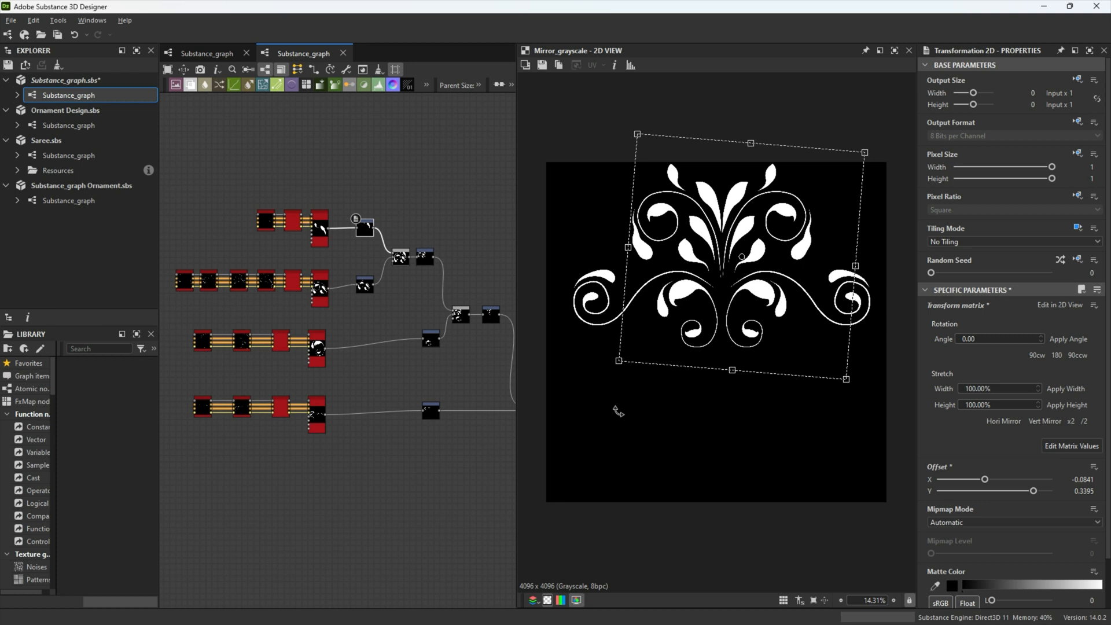
Step: Review the final Mirror Grayscale node and the ornament's spline, transformation and blend chains in the graph
middle_drag(451, 438, 318, 444)
click(444, 416)
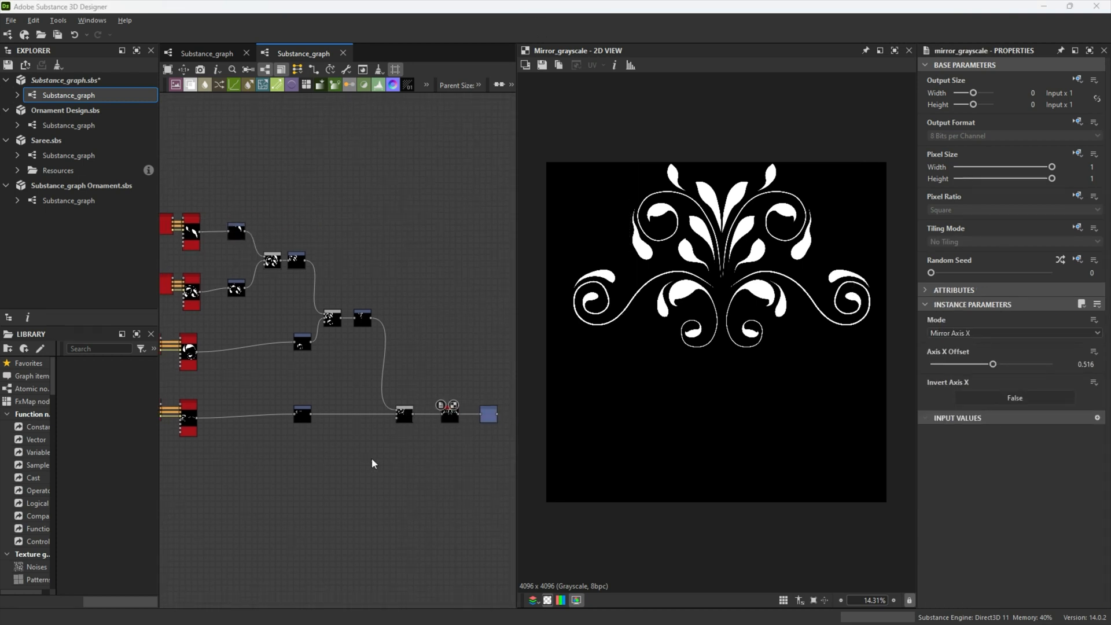
middle_drag(379, 489, 480, 446)
mouse_move(346, 443)
middle_down()
mouse_move(401, 455)
mouse_move(315, 349)
mouse_move(322, 323)
mouse_move(364, 404)
mouse_move(341, 397)
mouse_move(335, 428)
middle_up()
scroll(401, 455, down, 3)
scroll(308, 327, up, 2)
scroll(340, 397, up, 2)
scroll(354, 471, down, 2)
middle_drag(355, 471, 306, 428)
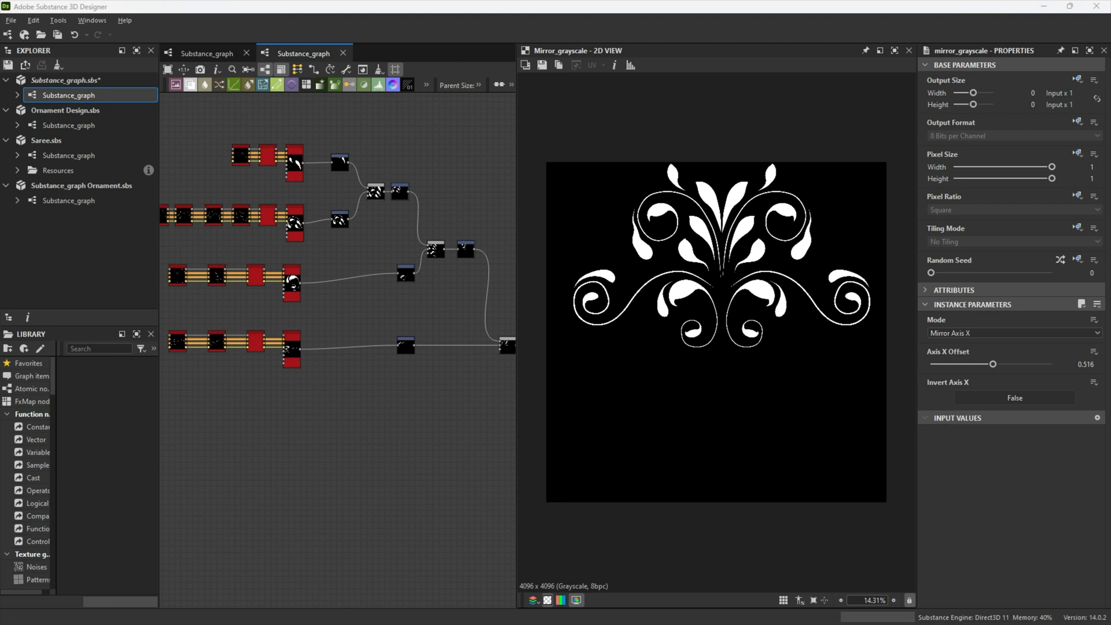
Step: Import the Ornament Design image from its desktop folder into the graph as a bitmap resource below the spline chains
drag(584, 223, 359, 400)
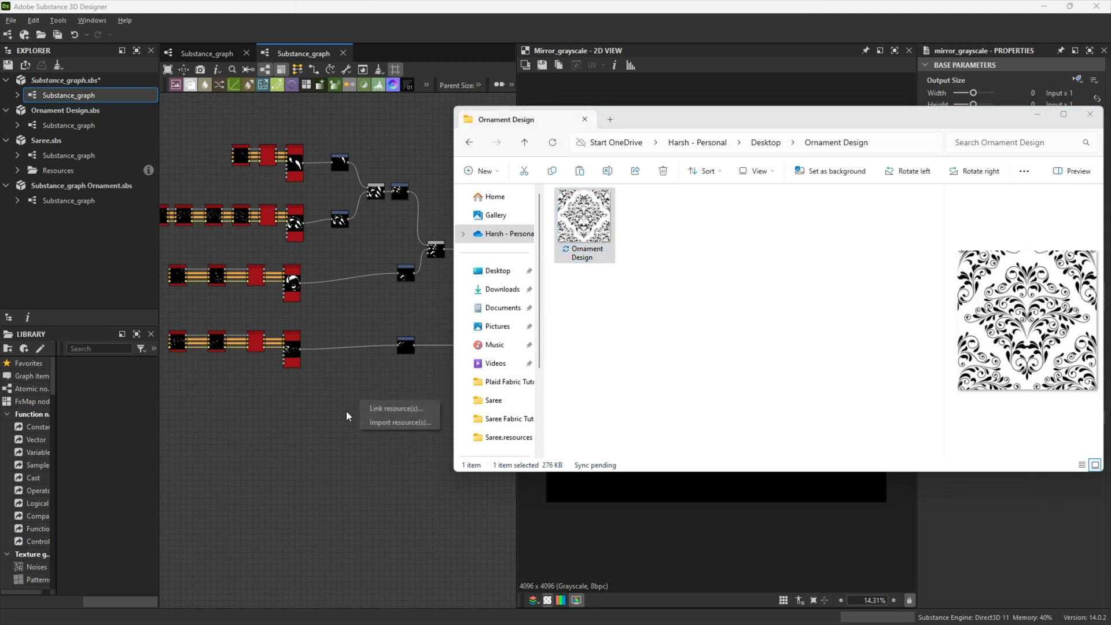
click(384, 422)
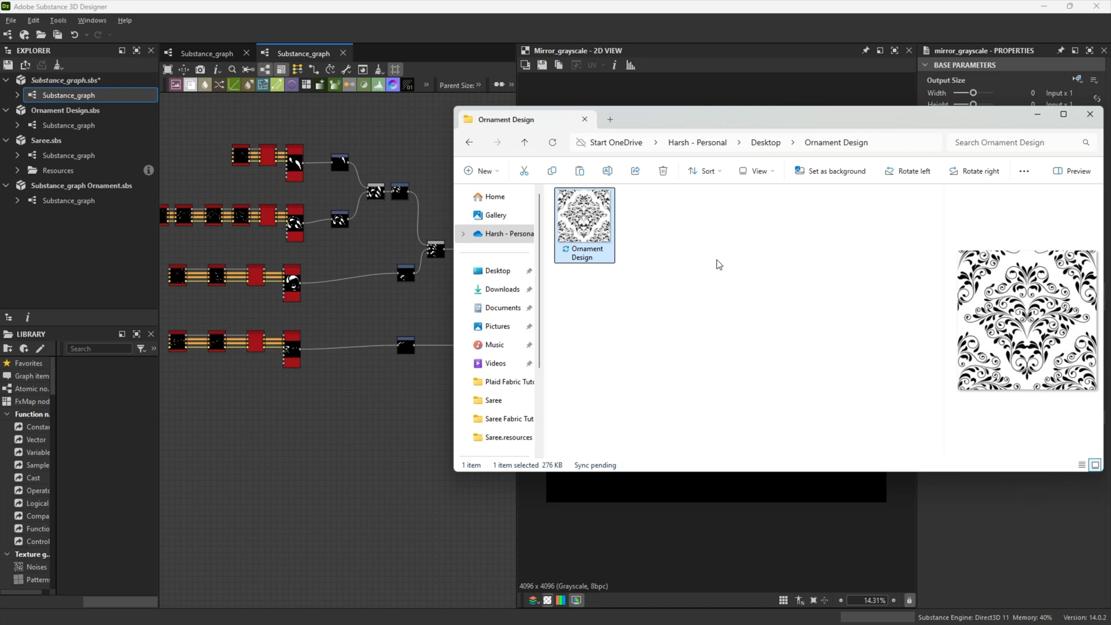
scroll(726, 349, up, 3)
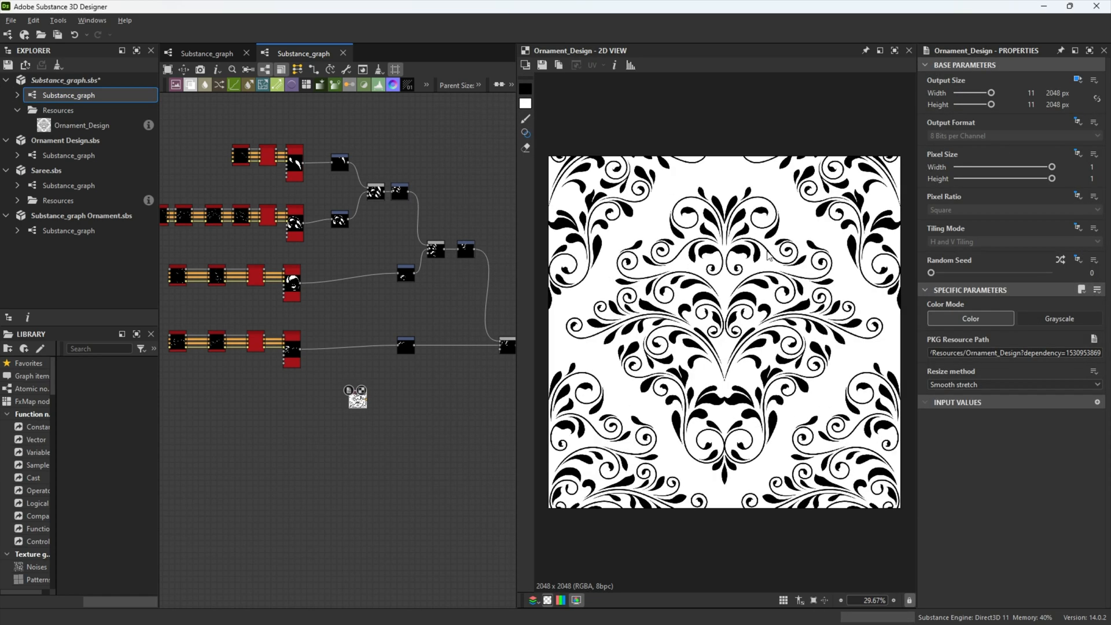
Step: Examine the imported floral reference pattern on its Bitmap node up close in the graph
scroll(406, 407, up, 5)
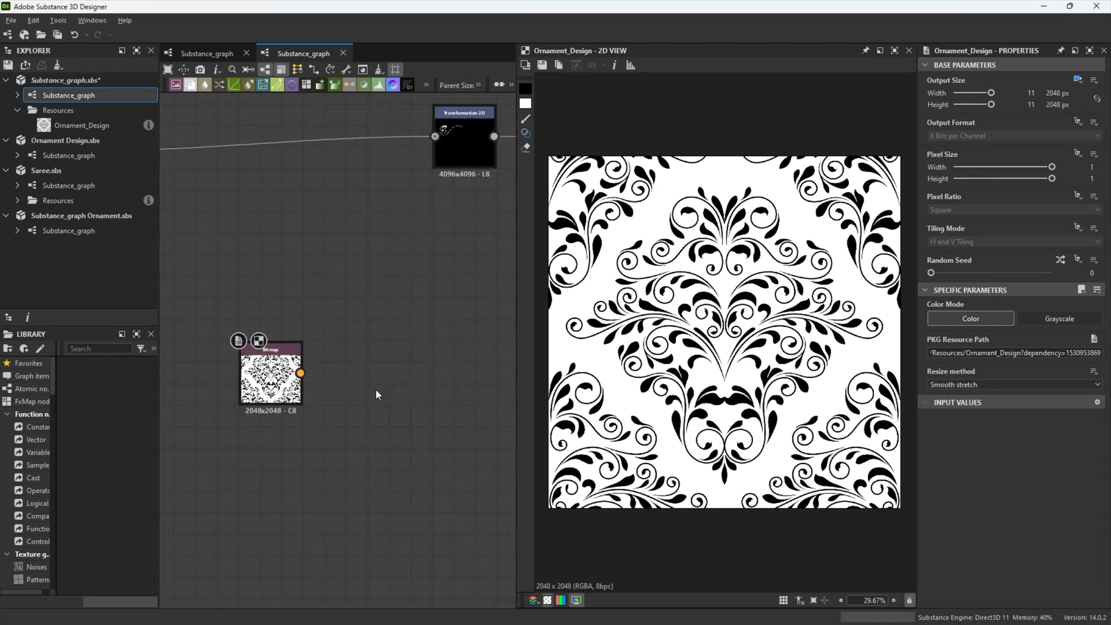
scroll(371, 403, down, 2)
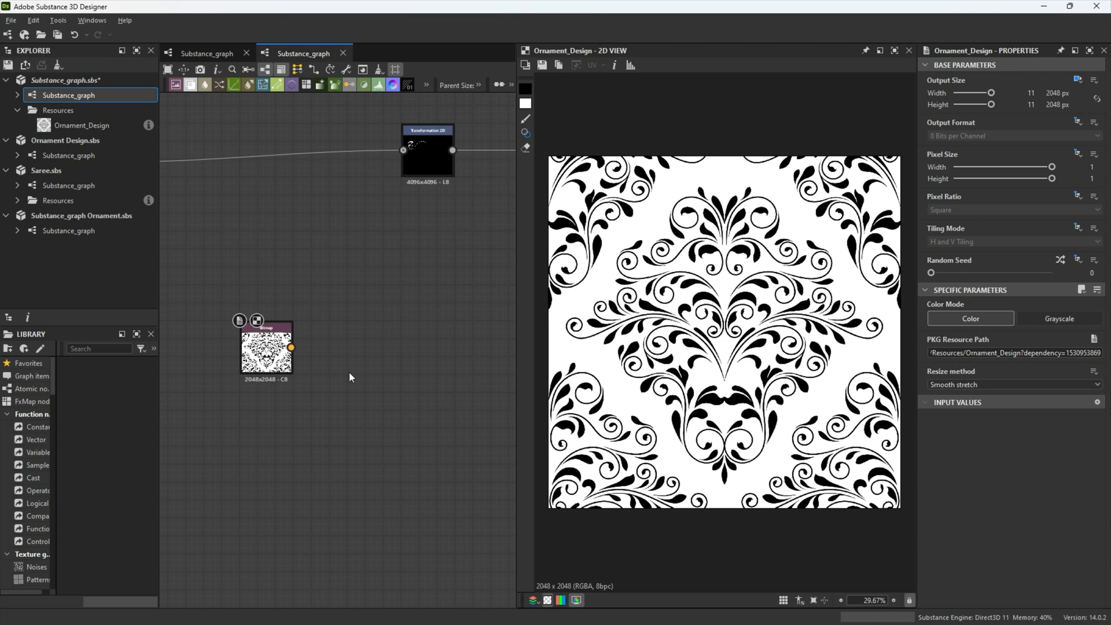
scroll(327, 383, down, 4)
scroll(325, 381, up, 2)
scroll(307, 404, up, 1)
middle_drag(306, 403, 437, 398)
scroll(283, 290, down, 2)
middle_drag(281, 310, 294, 431)
scroll(429, 430, down, 1)
middle_drag(427, 433, 353, 380)
key(f)
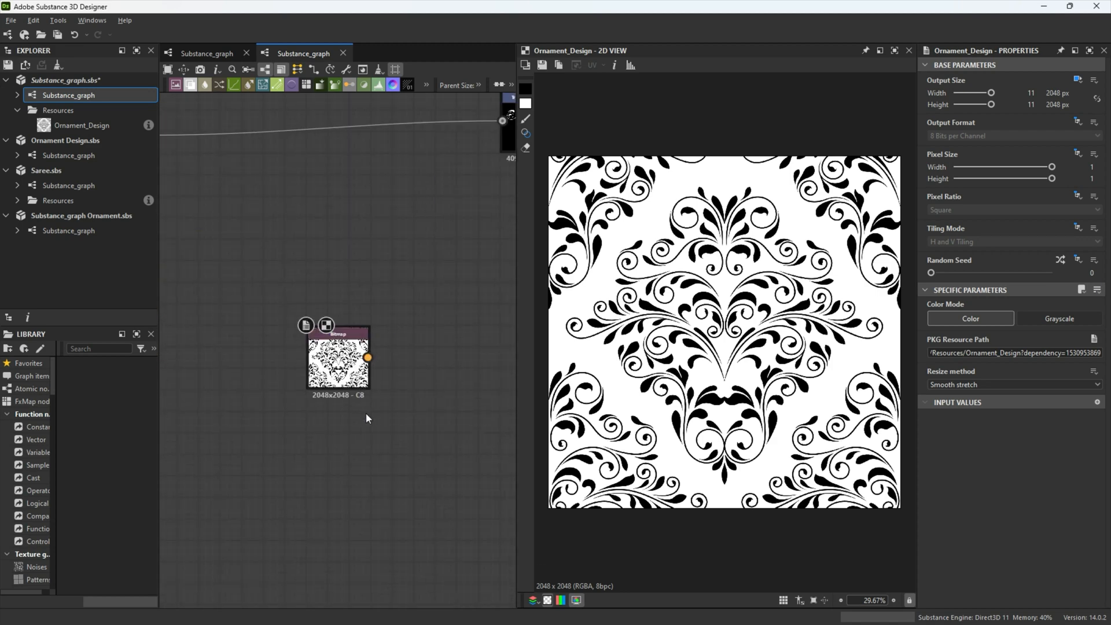
scroll(365, 414, up, 1)
middle_drag(344, 400, 331, 368)
scroll(331, 365, up, 4)
middle_drag(416, 349, 403, 415)
scroll(404, 415, down, 1)
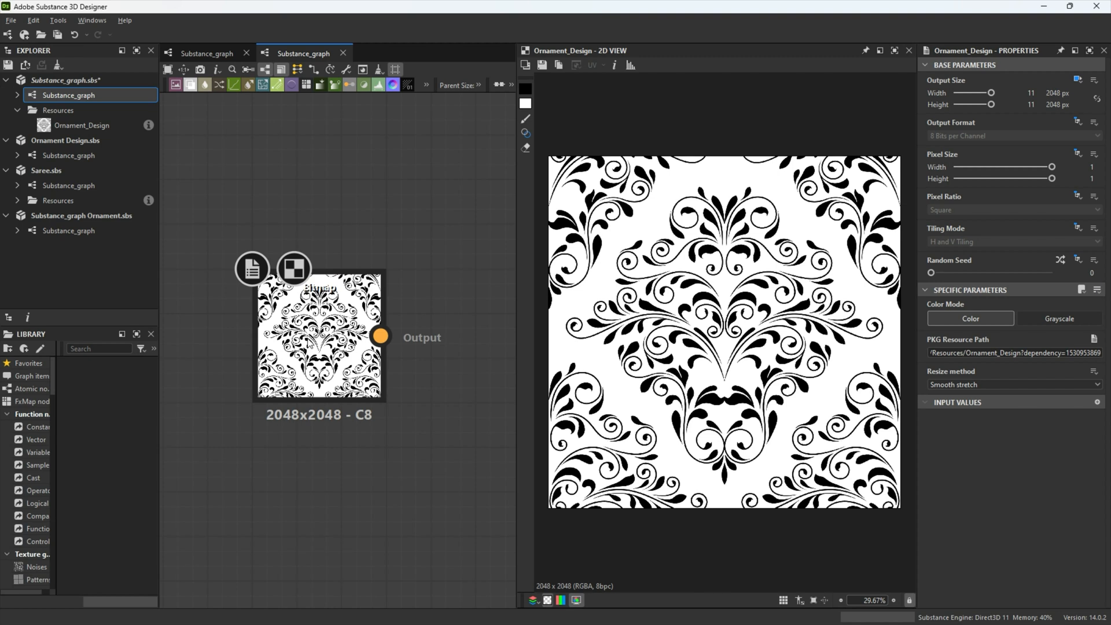